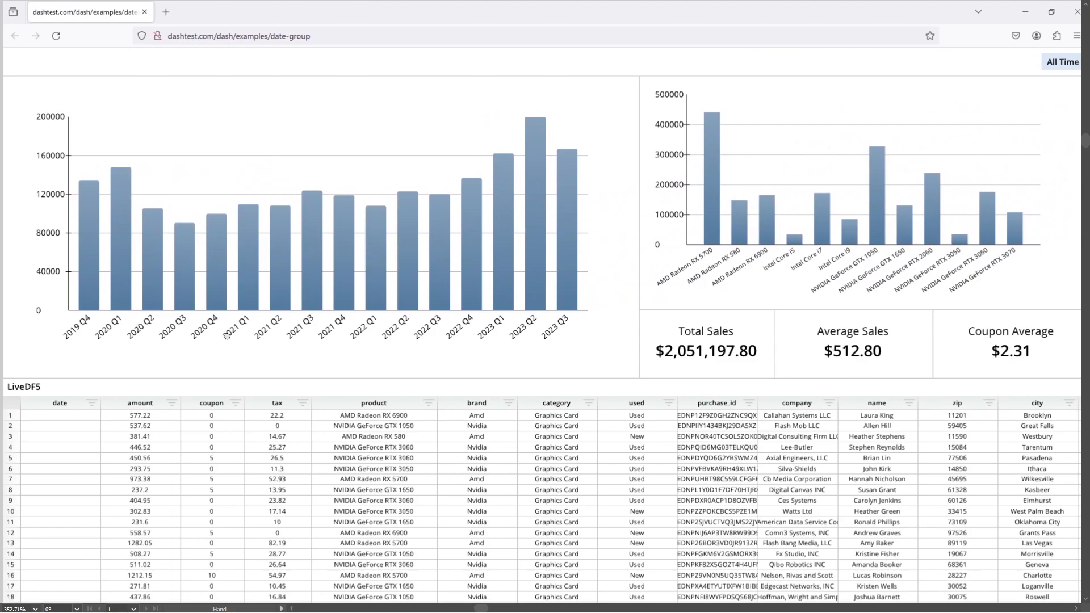
- Switch from the browser dashboard to the Row64 project
{"action": "left_click_drag", "start_coordinate": [227, 336], "coordinate": [226, 336]}
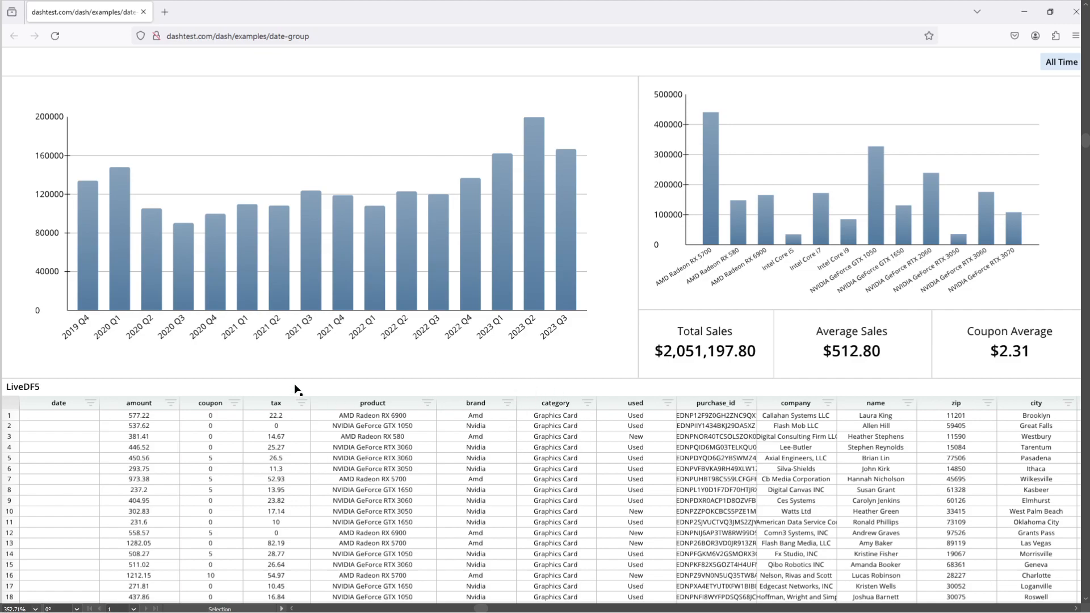
{"action": "key", "text": "alt+Tab"}
{"action": "key", "text": "alt+Tab"}
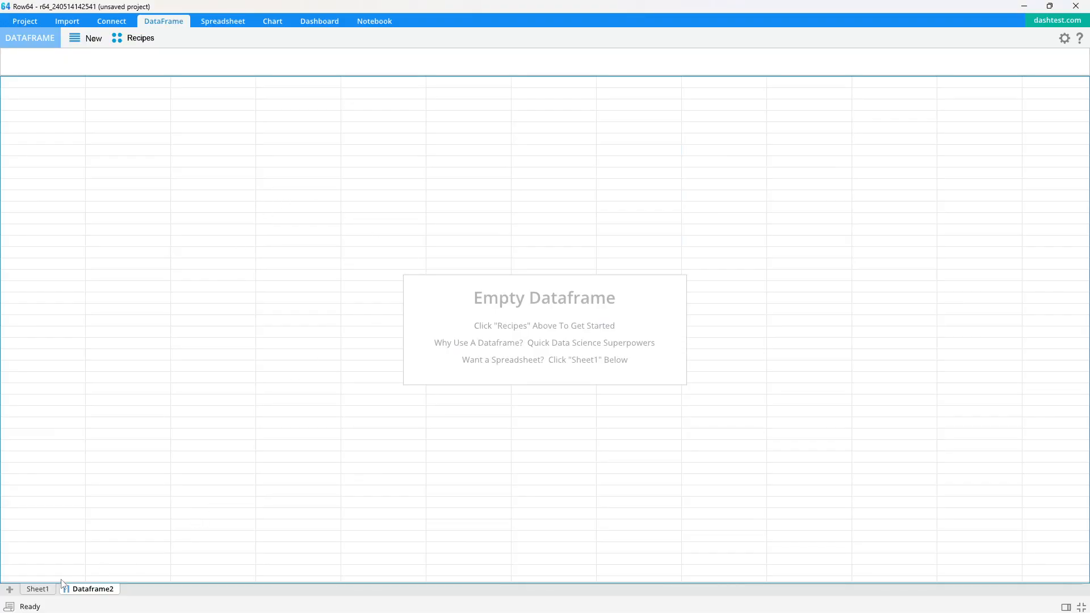
- Enter the test text "dsfdsf" in cell C10 of Sheet1, delete it, and return to Dataframe2
{"action": "left_click", "coordinate": [38, 591]}
{"action": "left_click", "coordinate": [233, 199]}
{"action": "type", "text": "dsfdsf"}
{"action": "left_click", "coordinate": [234, 168]}
{"action": "left_click", "coordinate": [228, 201]}
{"action": "key", "text": "Delete"}
{"action": "left_click", "coordinate": [244, 165]}
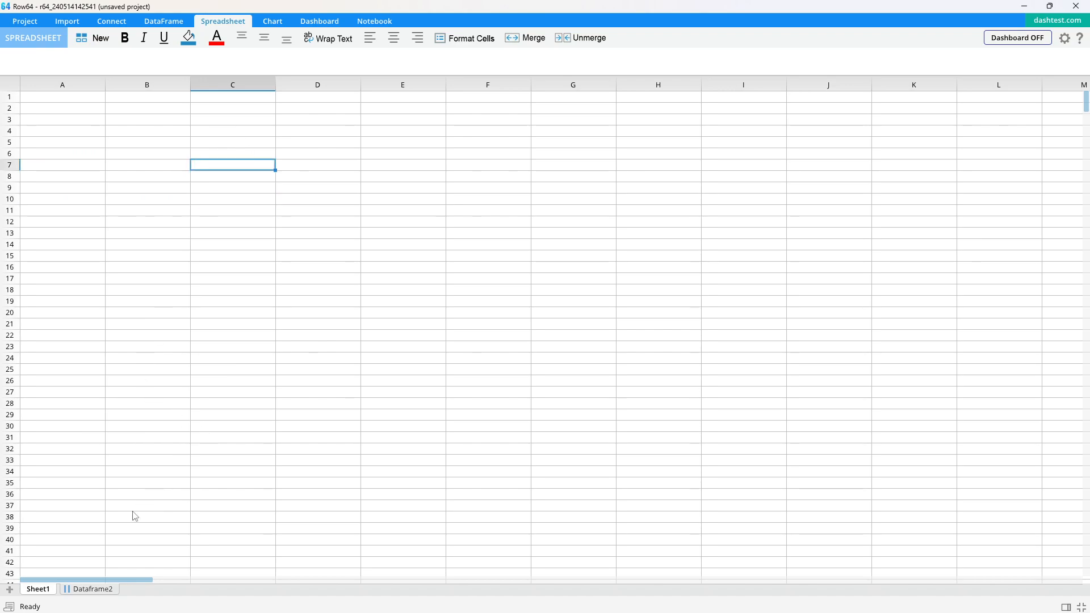
{"action": "left_click", "coordinate": [105, 588]}
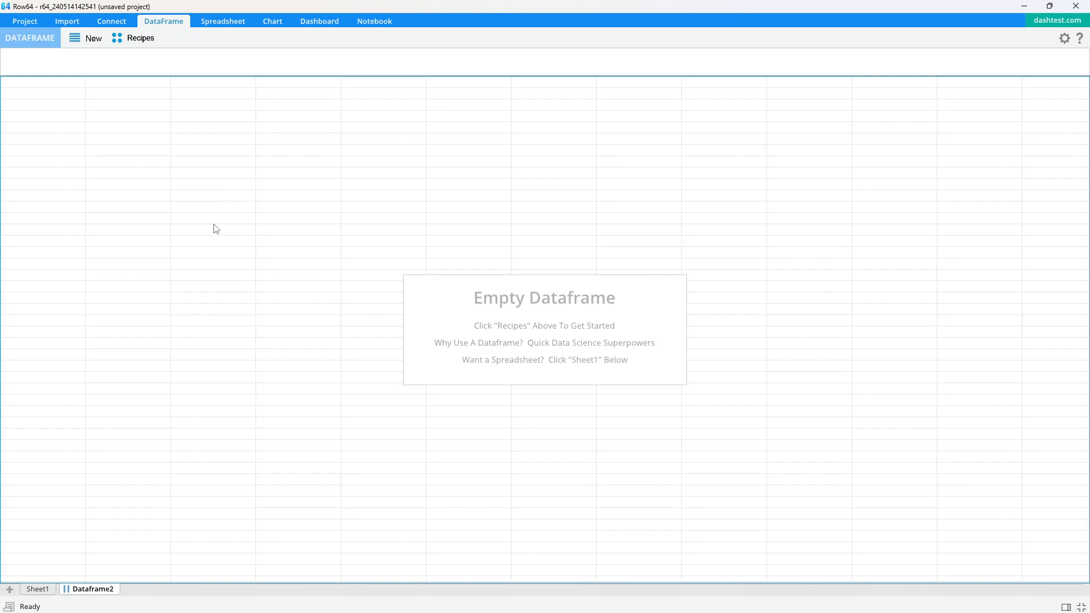
- Create a live dataframe from the HardwareSales table in Row64/Examples and enlarge its formula area
{"action": "left_click", "coordinate": [111, 21]}
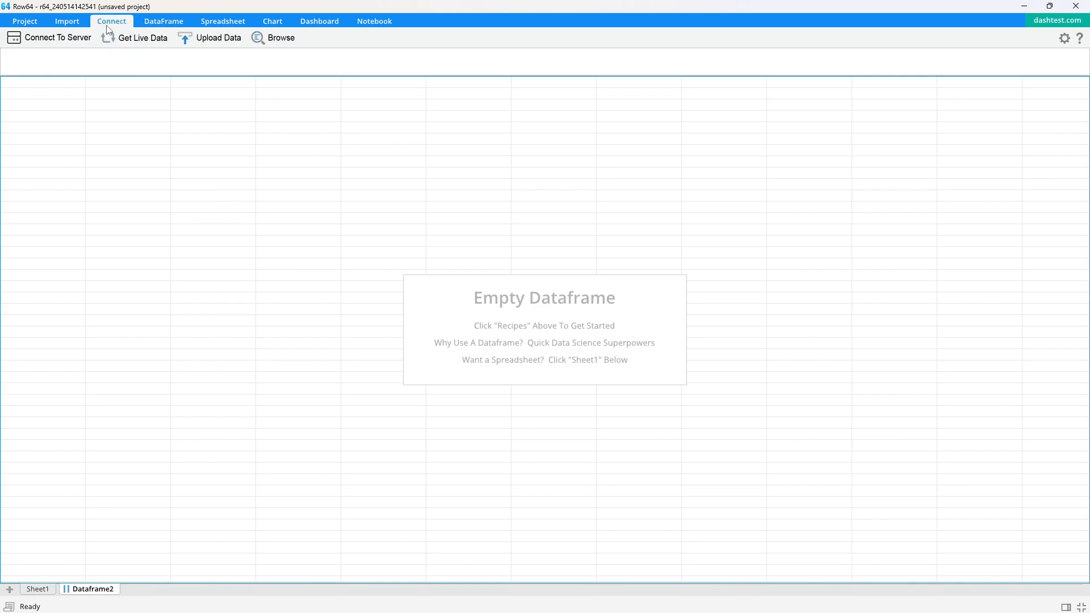
{"action": "left_click", "coordinate": [136, 37]}
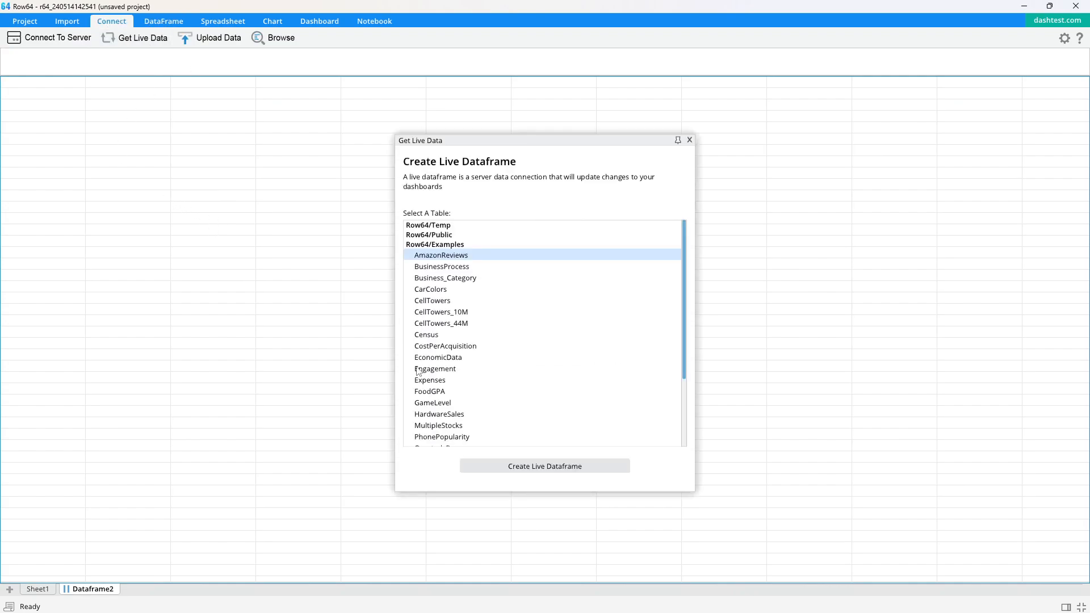
{"action": "double_click", "coordinate": [438, 414]}
{"action": "left_click_drag", "start_coordinate": [412, 76], "coordinate": [403, 104]}
- Examine the existing quarter and quarter_year columns of the HardwareSales dataframe
{"action": "left_click_drag", "start_coordinate": [403, 581], "coordinate": [762, 560]}
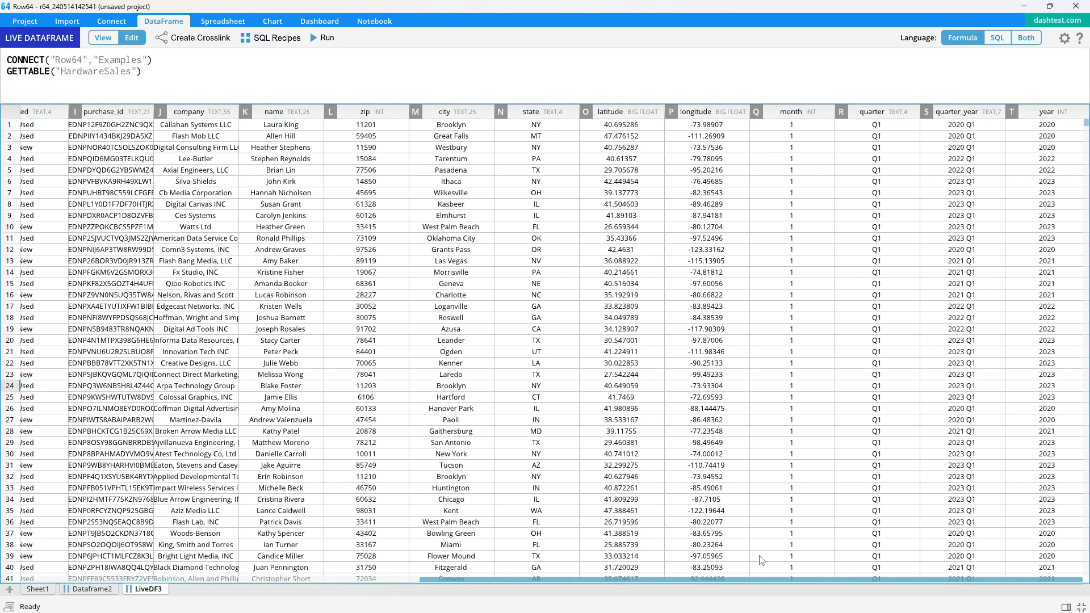
{"action": "left_click", "coordinate": [945, 116]}
{"action": "left_click", "coordinate": [950, 181]}
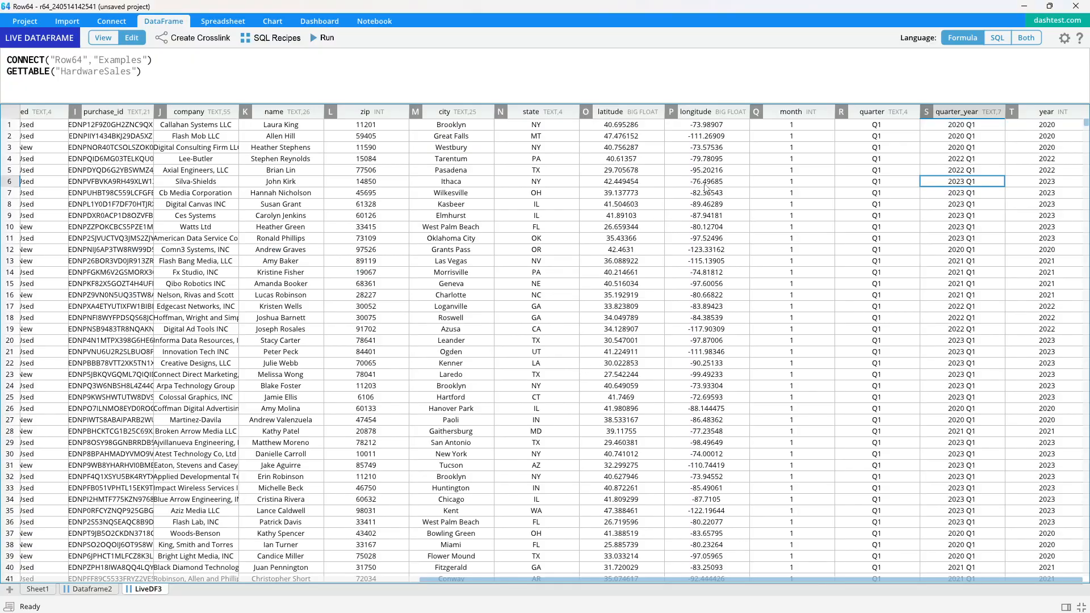
{"action": "left_click", "coordinate": [962, 113]}
{"action": "left_click", "coordinate": [894, 113]}
{"action": "left_click", "coordinate": [953, 117]}
{"action": "left_click", "coordinate": [962, 182]}
- Widen the date column of the HardwareSales dataframe and examine its datetime values
{"action": "left_click_drag", "start_coordinate": [561, 578], "coordinate": [162, 578]}
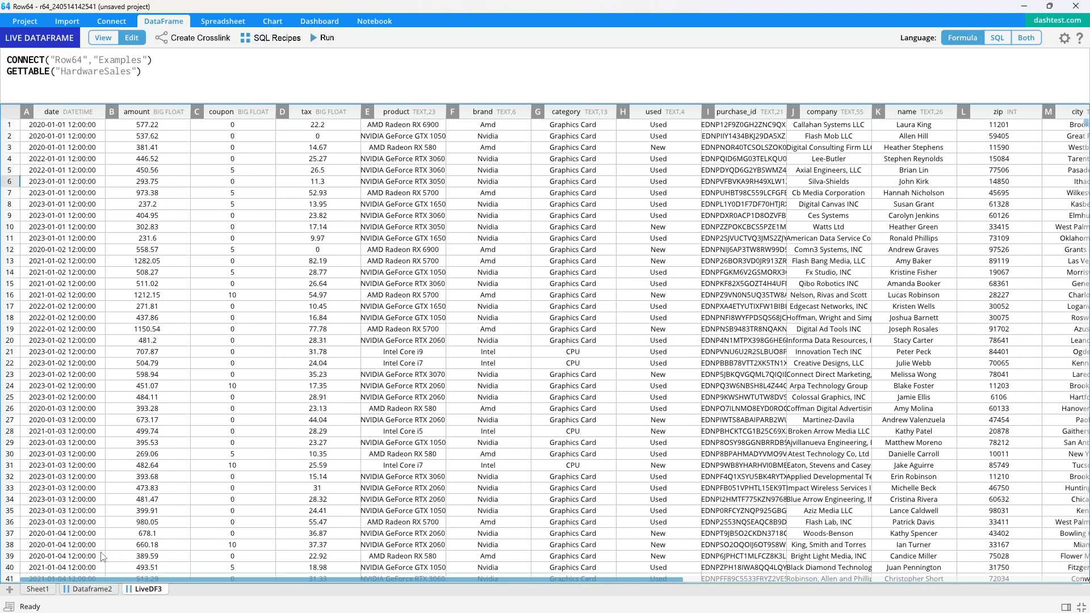
{"action": "left_click_drag", "start_coordinate": [104, 112], "coordinate": [142, 116]}
{"action": "left_click", "coordinate": [107, 148]}
{"action": "left_click", "coordinate": [95, 115]}
{"action": "left_click", "coordinate": [112, 202]}
{"action": "left_click", "coordinate": [104, 159]}
{"action": "left_click", "coordinate": [94, 195]}
{"action": "left_click_drag", "start_coordinate": [90, 159], "coordinate": [94, 264]}
{"action": "left_click", "coordinate": [90, 182]}
{"action": "left_click_drag", "start_coordinate": [97, 163], "coordinate": [106, 260]}
{"action": "left_click", "coordinate": [117, 287]}
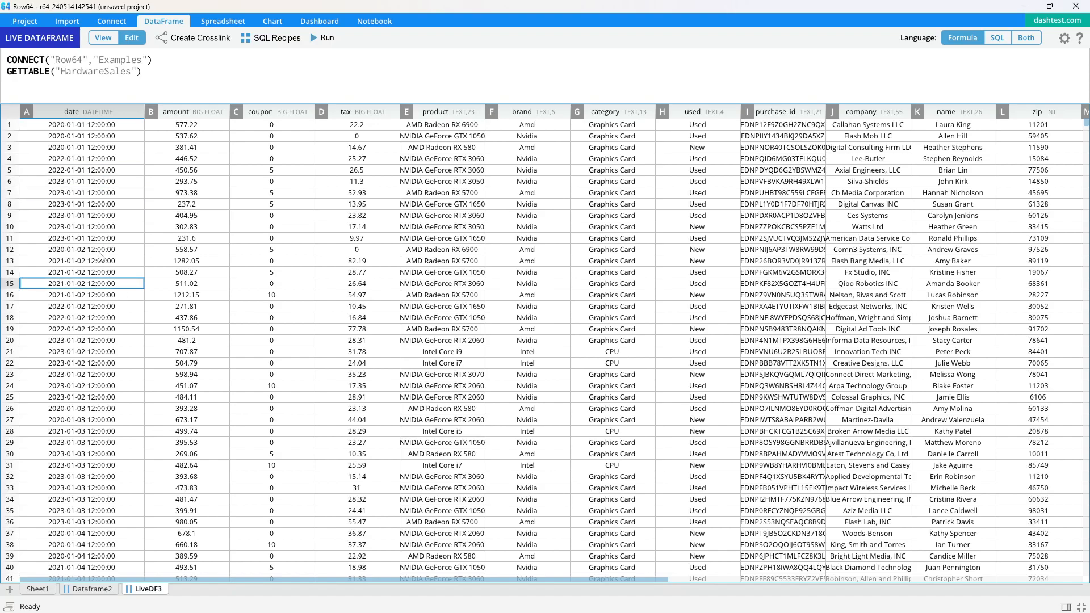
{"action": "left_click", "coordinate": [74, 207]}
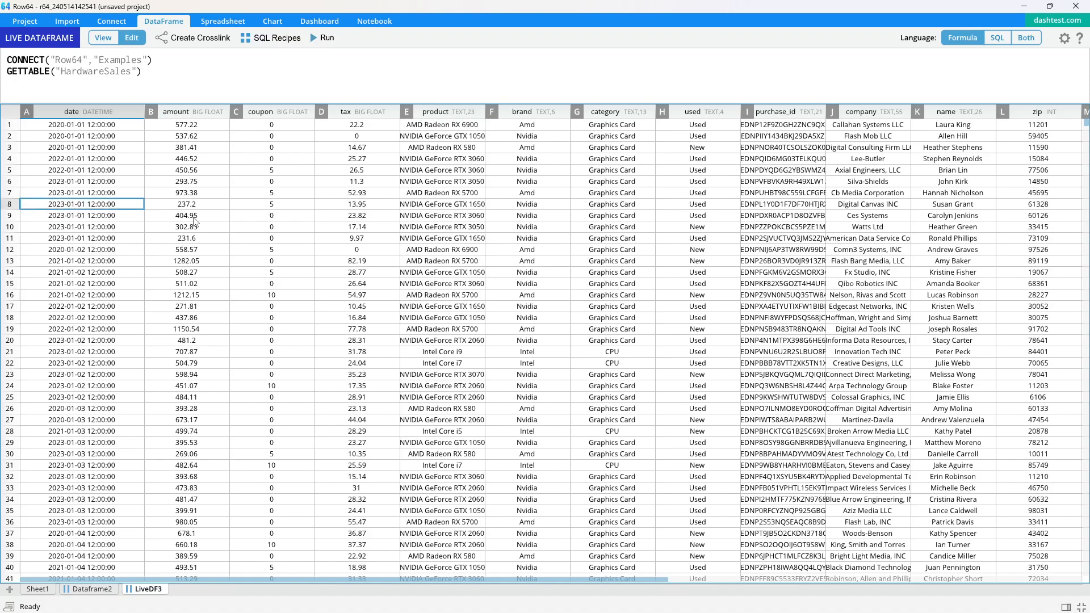
- Narrow the date column so that it fits its datetime values more closely
{"action": "left_click_drag", "start_coordinate": [596, 581], "coordinate": [391, 546]}
{"action": "left_click_drag", "start_coordinate": [144, 112], "coordinate": [126, 114]}
{"action": "left_click", "coordinate": [118, 238]}
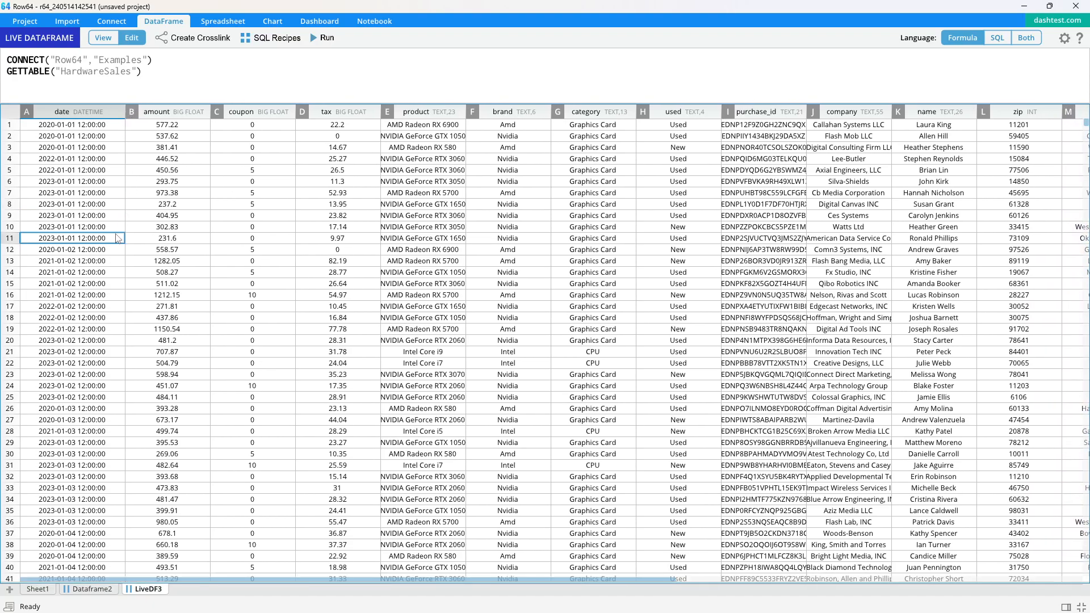
{"action": "left_click", "coordinate": [108, 170]}
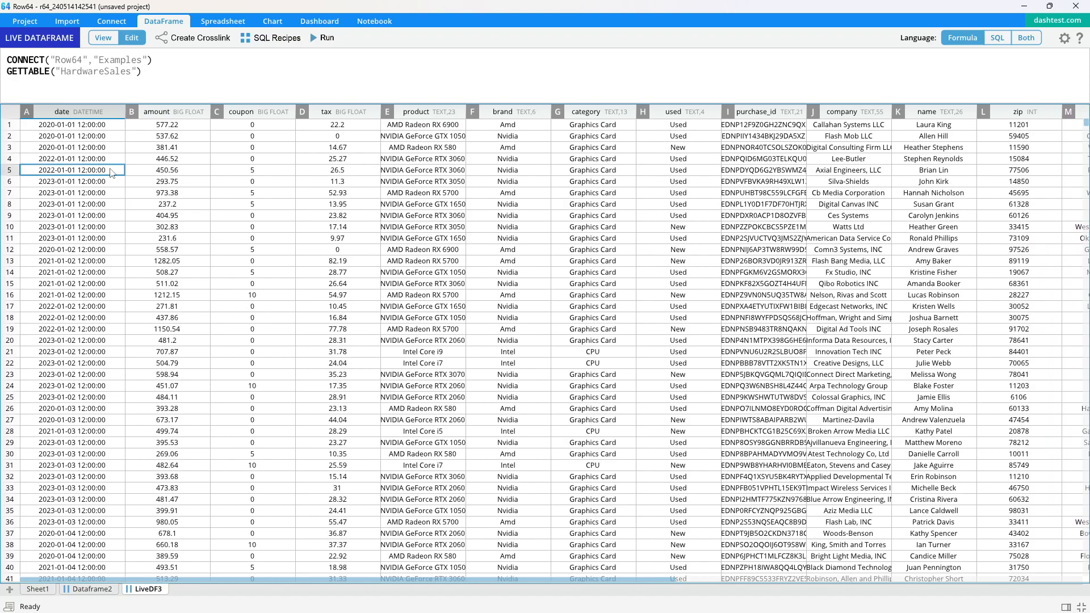
- Review the cross-link dataframe options for the live HardwareSales data without creating a cross-link
{"action": "left_click", "coordinate": [196, 37]}
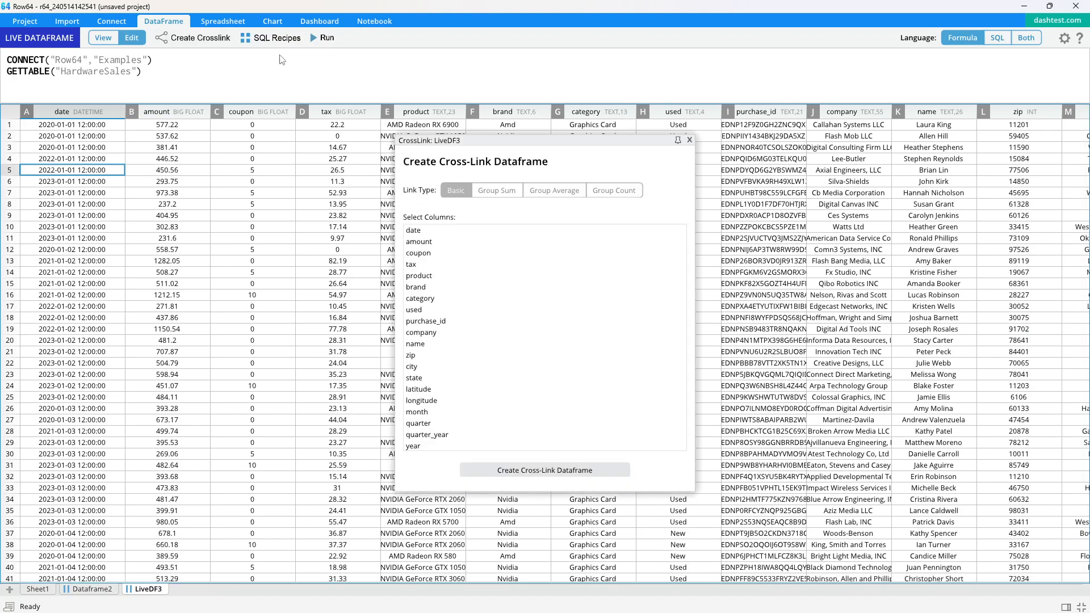
{"action": "left_click", "coordinate": [689, 139]}
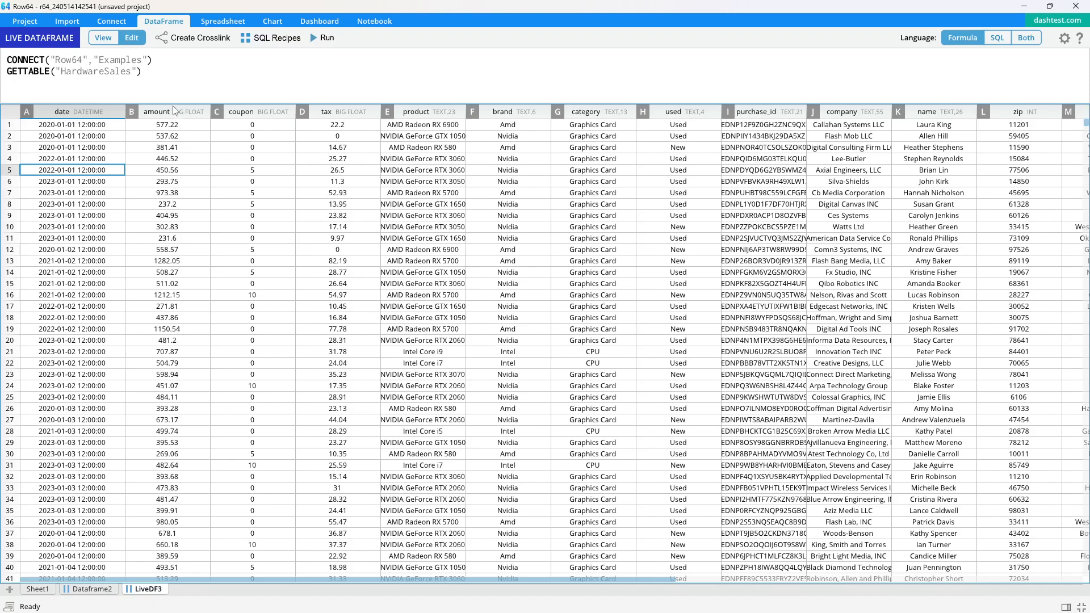
{"action": "left_click_drag", "start_coordinate": [174, 104], "coordinate": [185, 95]}
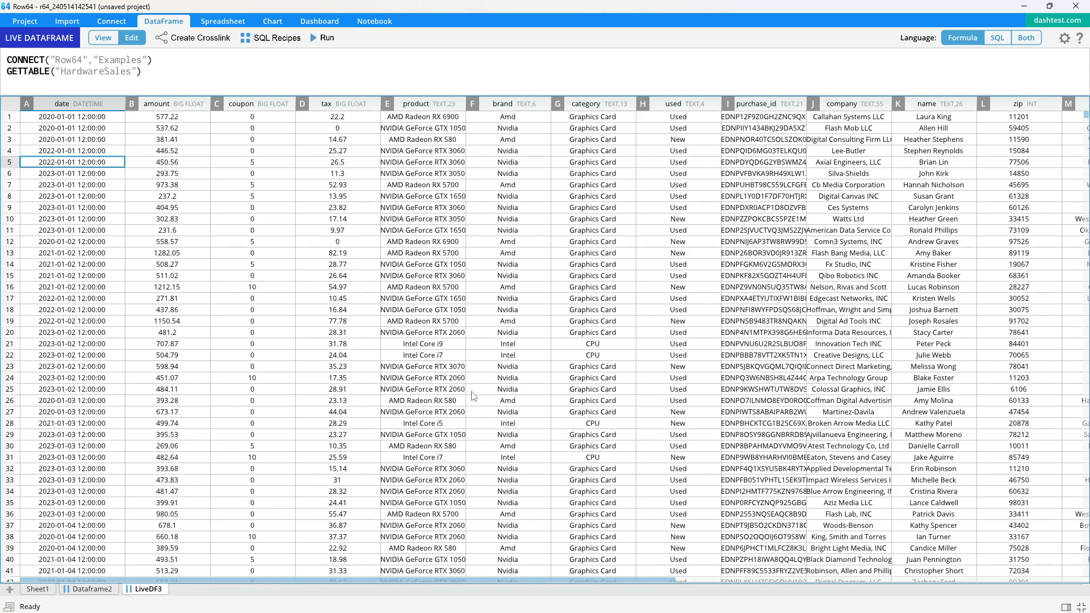
- Create a Basic cross-link dataframe from the date through longitude columns, leaving out month, quarter, quarter_year and year
{"action": "mouse_move", "coordinate": [484, 581]}
{"action": "left_mouse_down"}
{"action": "mouse_move", "coordinate": [896, 581]}
{"action": "mouse_move", "coordinate": [485, 581]}
{"action": "left_mouse_up"}
{"action": "mouse_move", "coordinate": [89, 110]}
{"action": "left_mouse_down"}
{"action": "mouse_move", "coordinate": [891, 96]}
{"action": "mouse_move", "coordinate": [391, 118]}
{"action": "mouse_move", "coordinate": [479, 467]}
{"action": "left_mouse_up"}
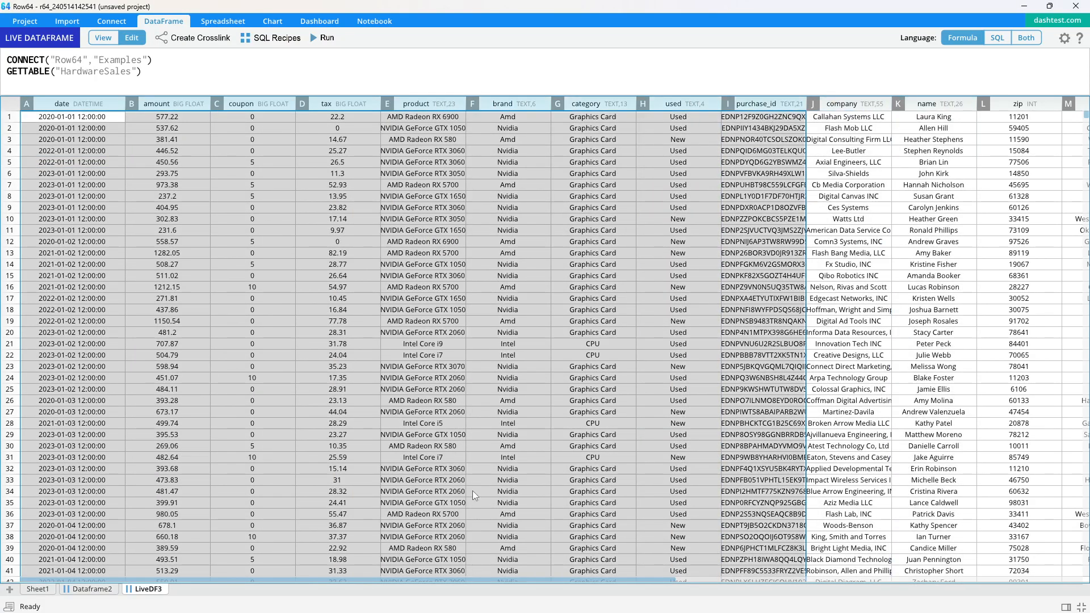
{"action": "left_click_drag", "start_coordinate": [526, 578], "coordinate": [908, 574]}
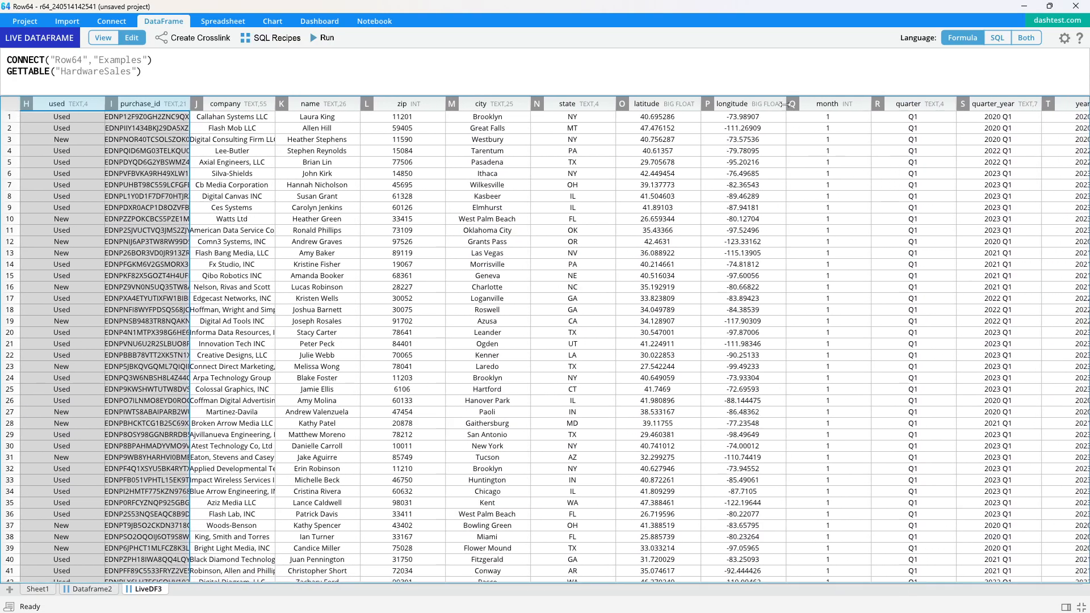
{"action": "left_click", "coordinate": [764, 101], "text": "shift"}
{"action": "left_click_drag", "start_coordinate": [839, 579], "coordinate": [901, 579]}
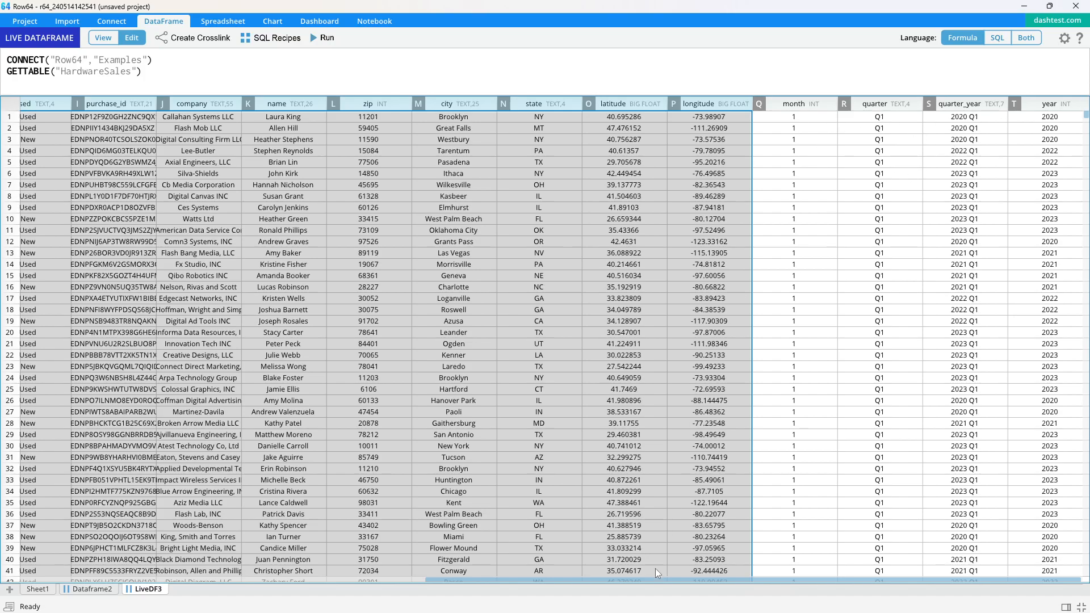
{"action": "left_click_drag", "start_coordinate": [656, 577], "coordinate": [162, 468]}
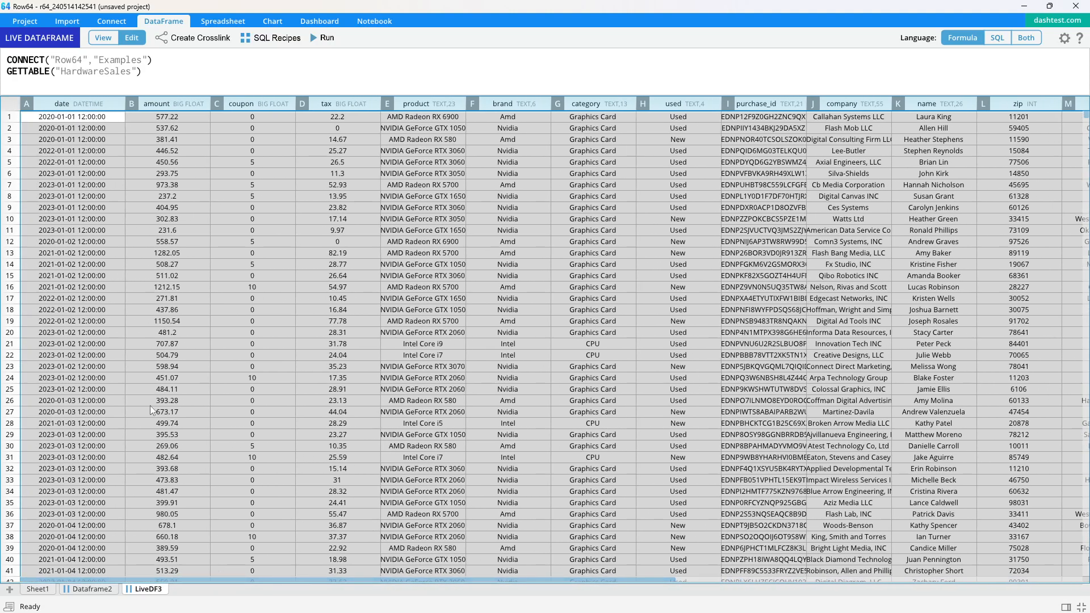
{"action": "left_click", "coordinate": [193, 38]}
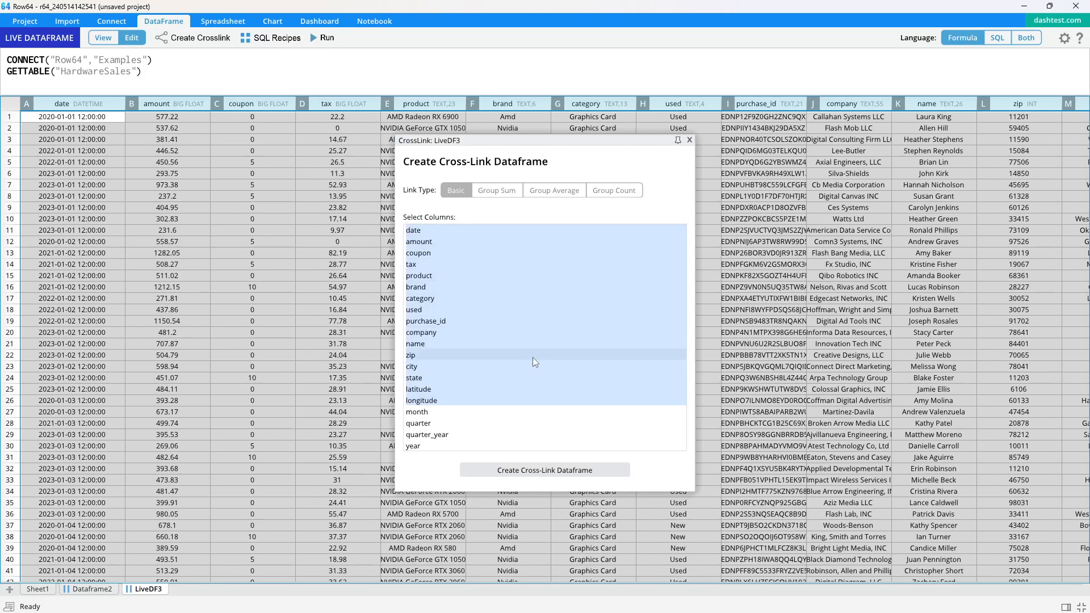
{"action": "left_click", "coordinate": [527, 471]}
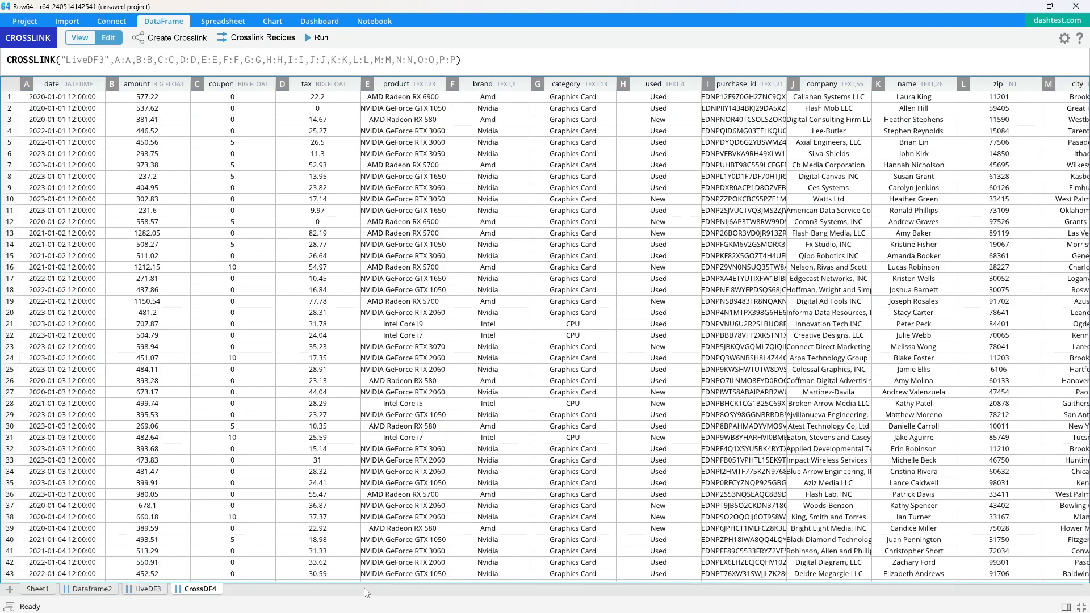
- Try the Extract Fiscal Quarter recipe on the cross-link dataframe, with the formula area enlarged, and delete the inserted formula line
{"action": "left_click_drag", "start_coordinate": [363, 580], "coordinate": [363, 502]}
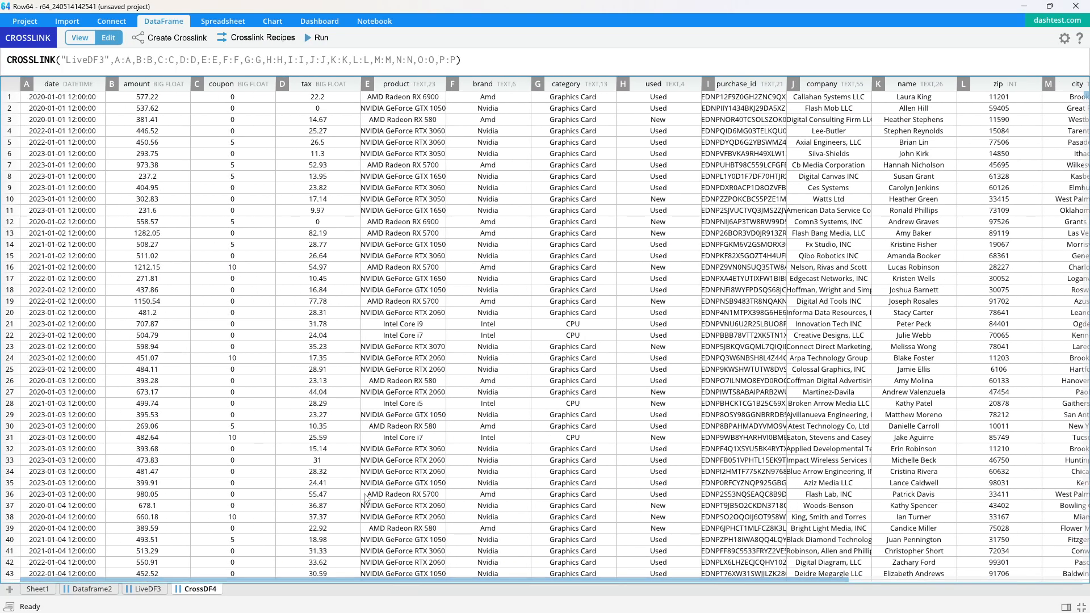
{"action": "left_click_drag", "start_coordinate": [300, 75], "coordinate": [300, 107]}
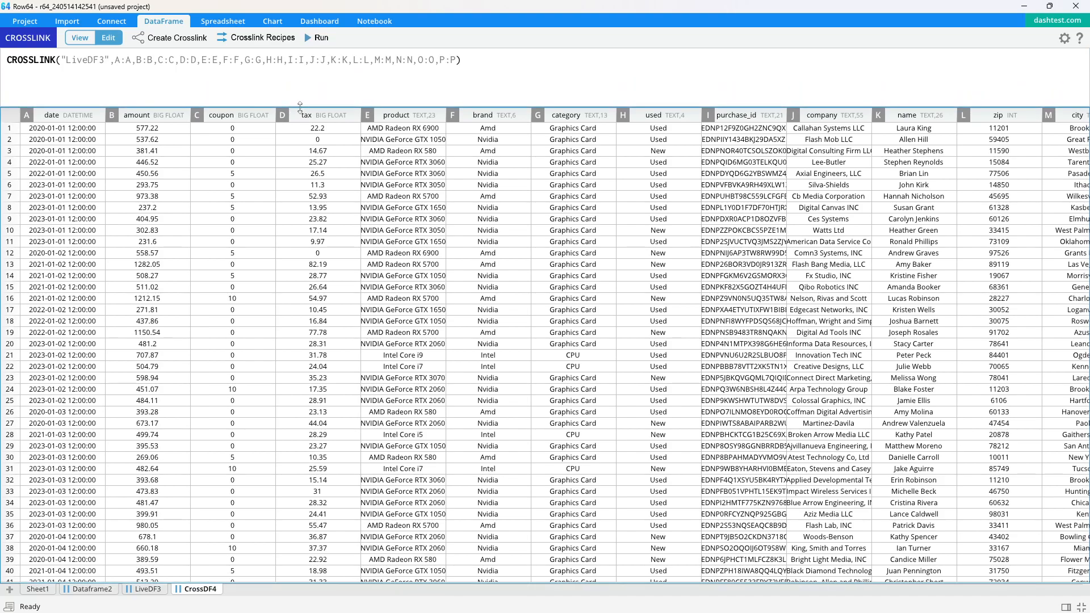
{"action": "left_click", "coordinate": [255, 39]}
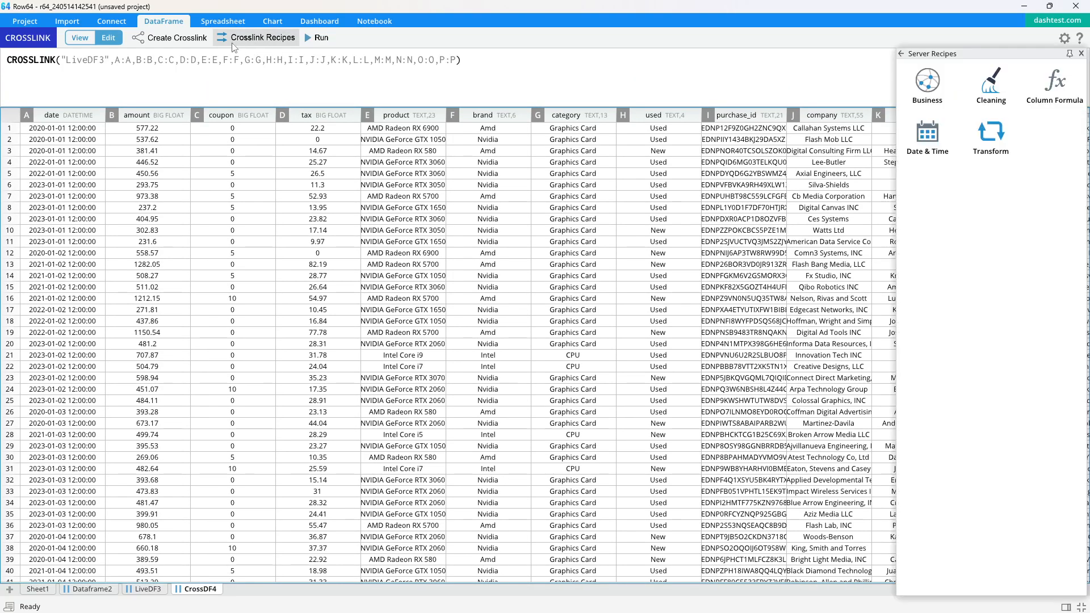
{"action": "left_click", "coordinate": [954, 128]}
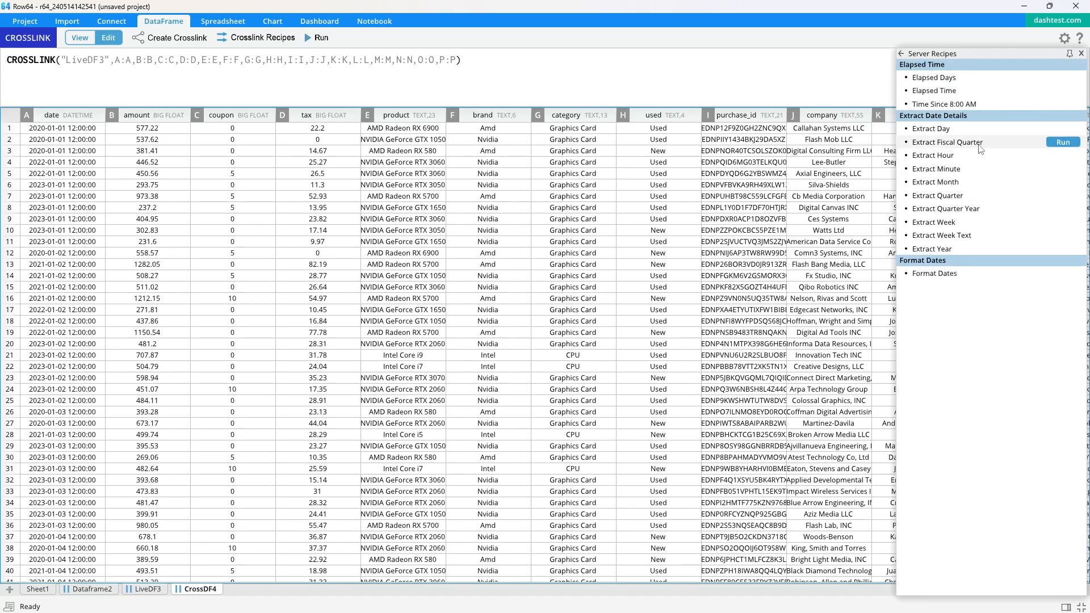
{"action": "left_click", "coordinate": [1061, 143]}
{"action": "left_click_drag", "start_coordinate": [246, 74], "coordinate": [3, 80]}
{"action": "key", "text": "BackSpace"}
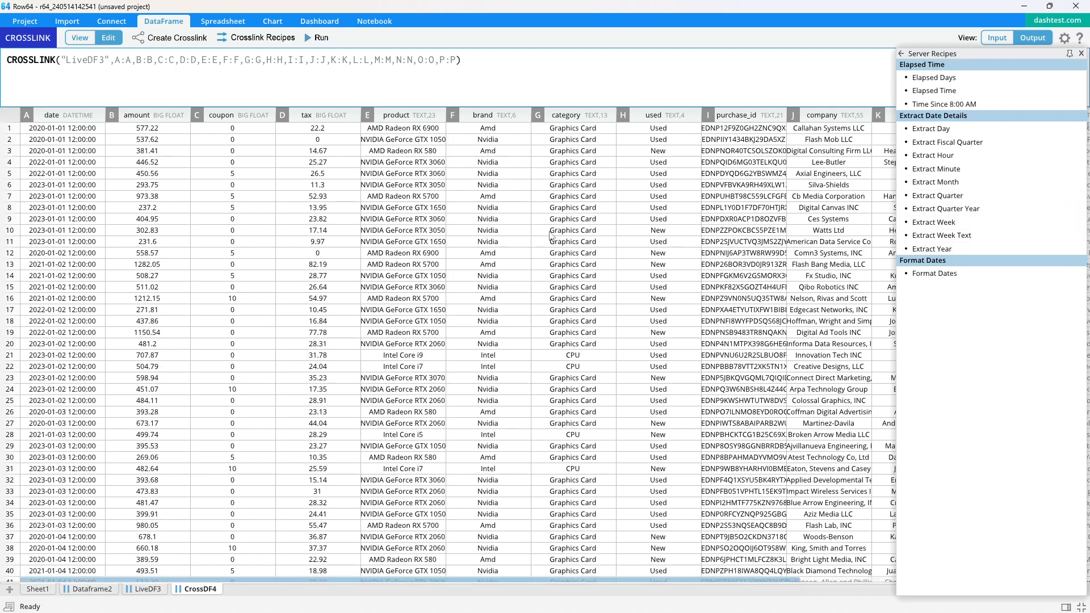
- Try a Quarter column with ADDCOLUMN("Quarter", QUARTER(A1)) from the date recipes, inspect it, and delete its formula line
{"action": "mouse_move", "coordinate": [986, 209]}
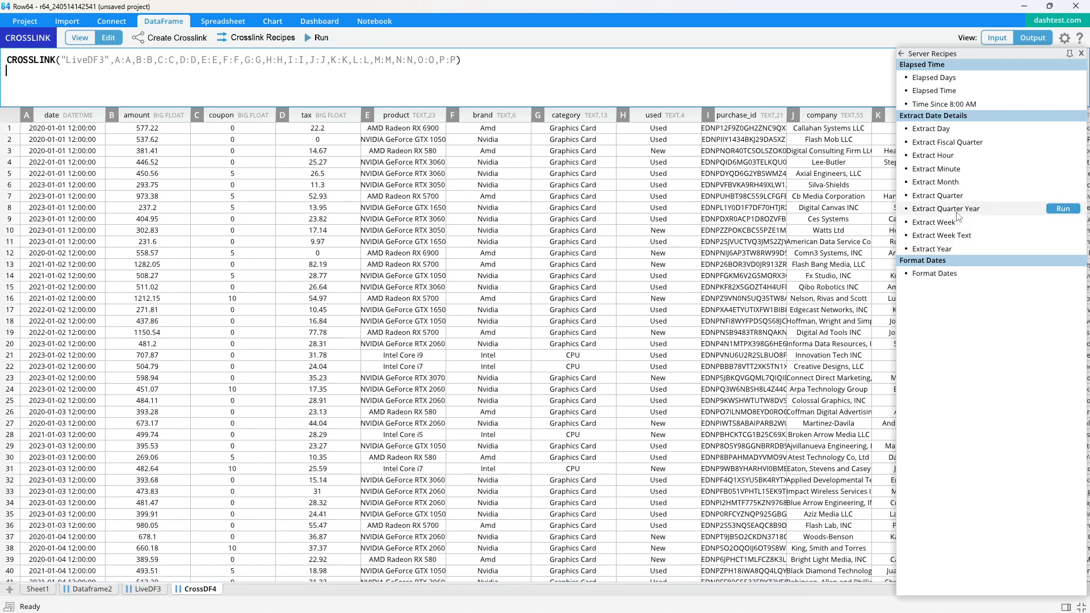
{"action": "left_click", "coordinate": [973, 209]}
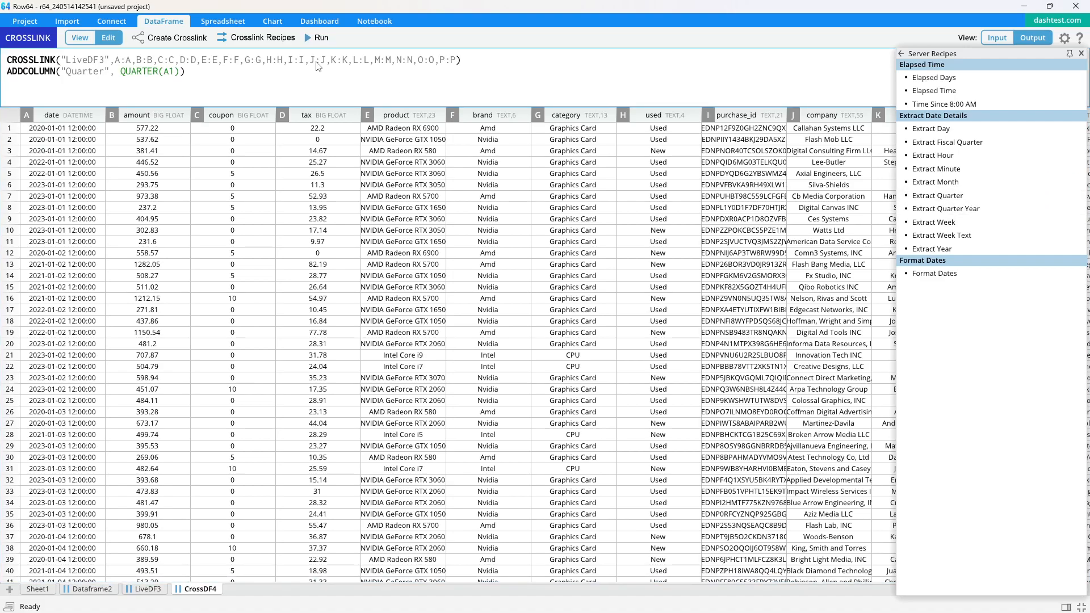
{"action": "left_click", "coordinate": [1081, 53]}
{"action": "left_click_drag", "start_coordinate": [683, 578], "coordinate": [1001, 584]}
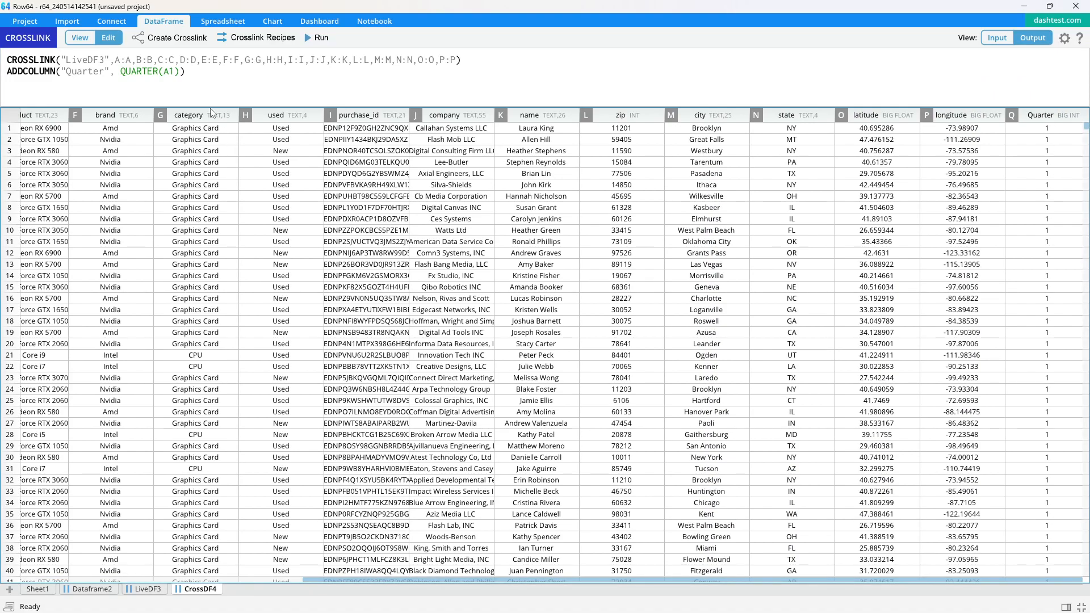
{"action": "left_click_drag", "start_coordinate": [186, 71], "coordinate": [3, 80]}
{"action": "key", "text": "BackSpace"}
- Add a Quarter Year column based on column A with the Extract Quarter Year recipe and inspect the new column
{"action": "left_click", "coordinate": [256, 37]}
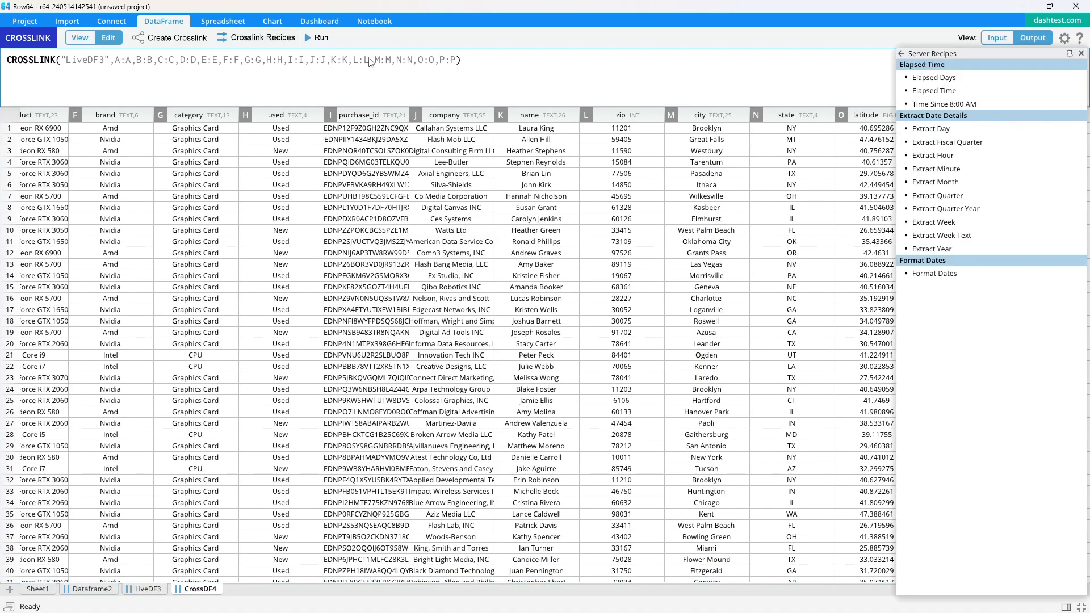
{"action": "left_click", "coordinate": [965, 211]}
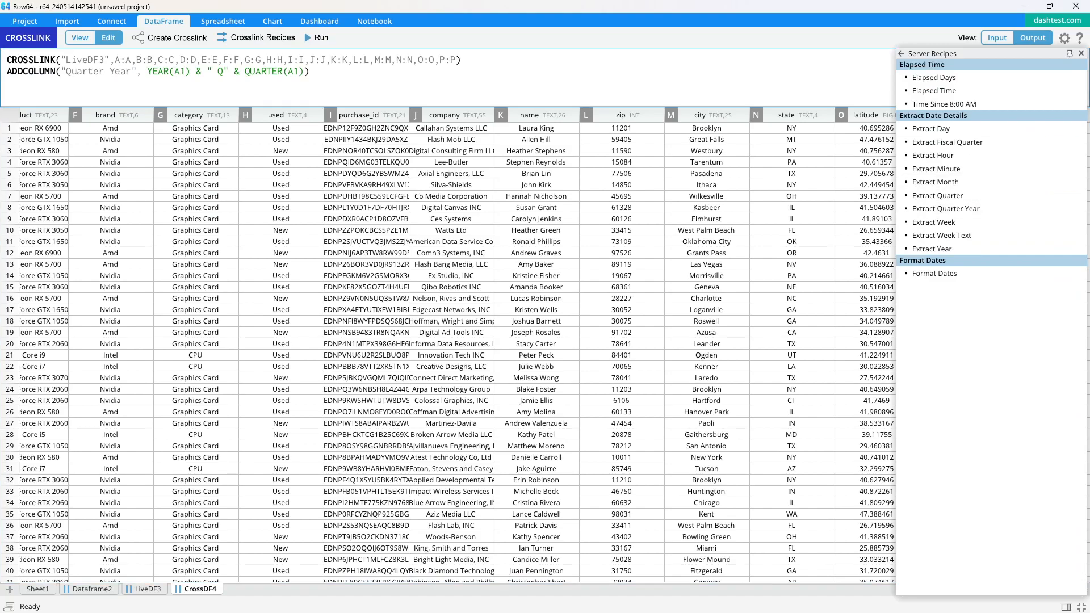
{"action": "left_click", "coordinate": [1081, 53]}
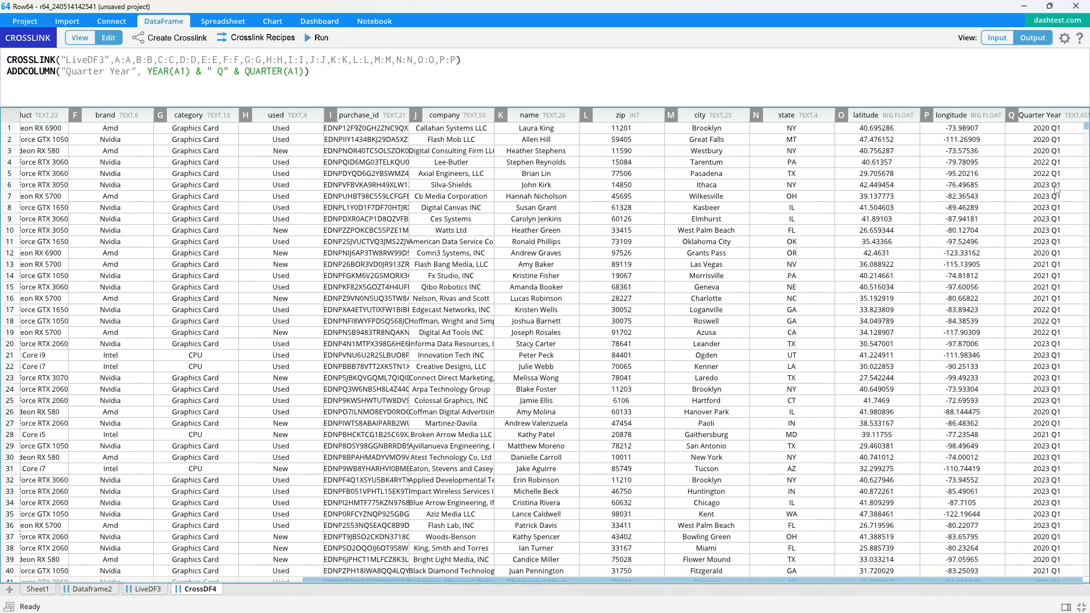
{"action": "left_click", "coordinate": [1034, 117]}
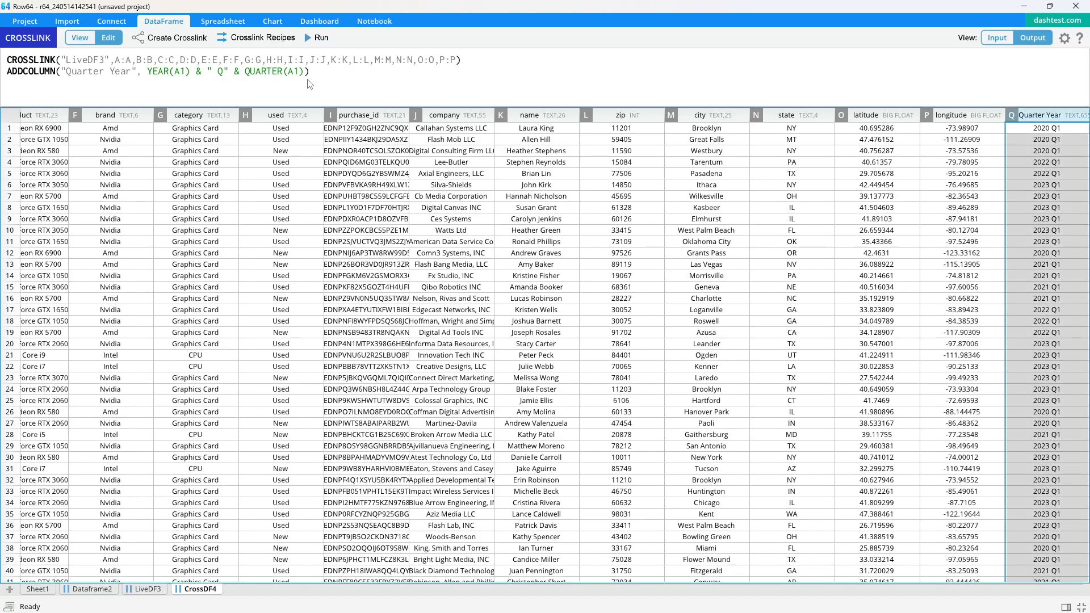
{"action": "left_click", "coordinate": [797, 311]}
{"action": "left_click", "coordinate": [849, 255]}
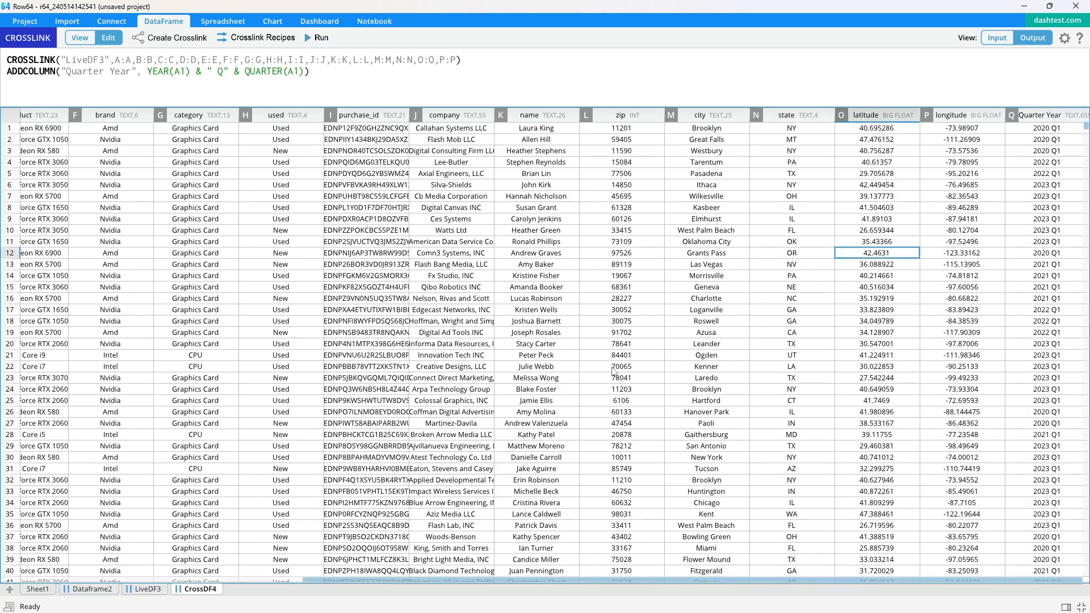
- Create a Group Sum cross-link dataframe from CrossDF4's amount and Quarter Year columns
{"action": "left_click_drag", "start_coordinate": [508, 578], "coordinate": [120, 548]}
{"action": "left_click", "coordinate": [146, 115]}
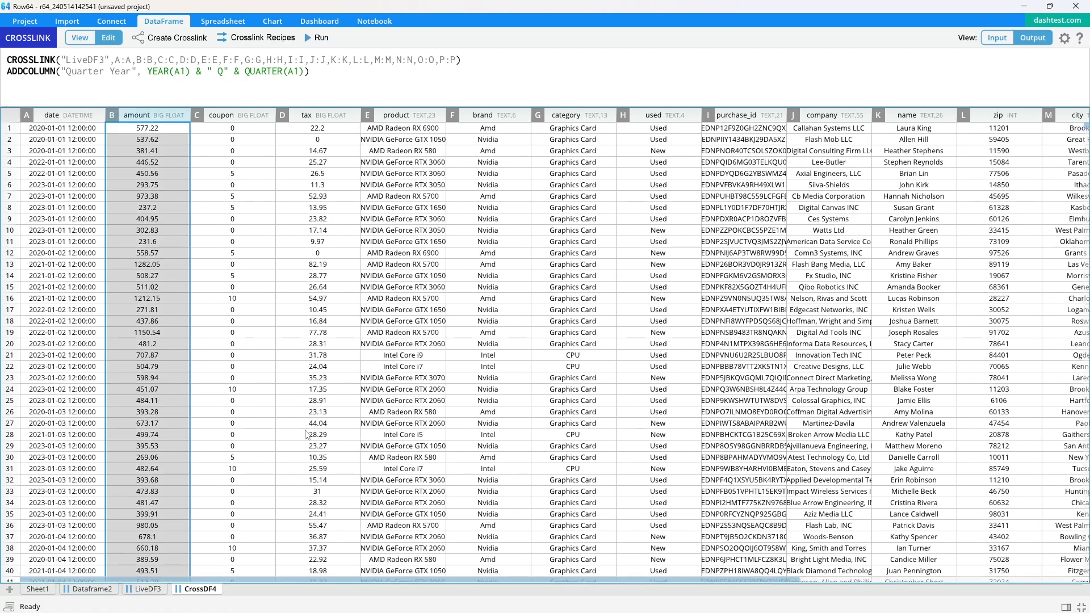
{"action": "left_click_drag", "start_coordinate": [359, 577], "coordinate": [890, 568]}
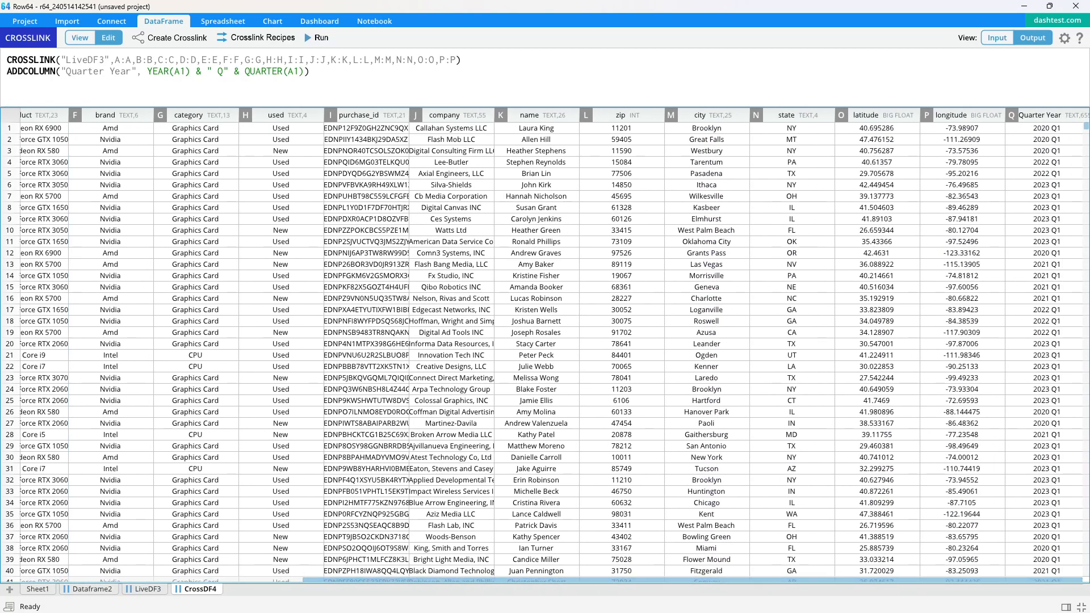
{"action": "left_click", "coordinate": [1048, 119]}
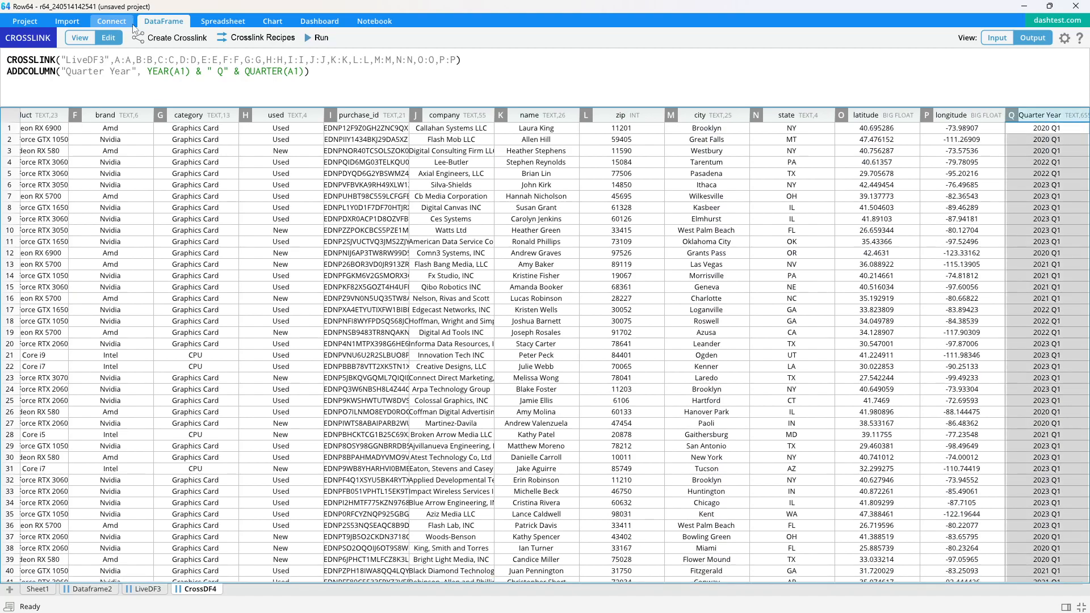
{"action": "left_click", "coordinate": [170, 38]}
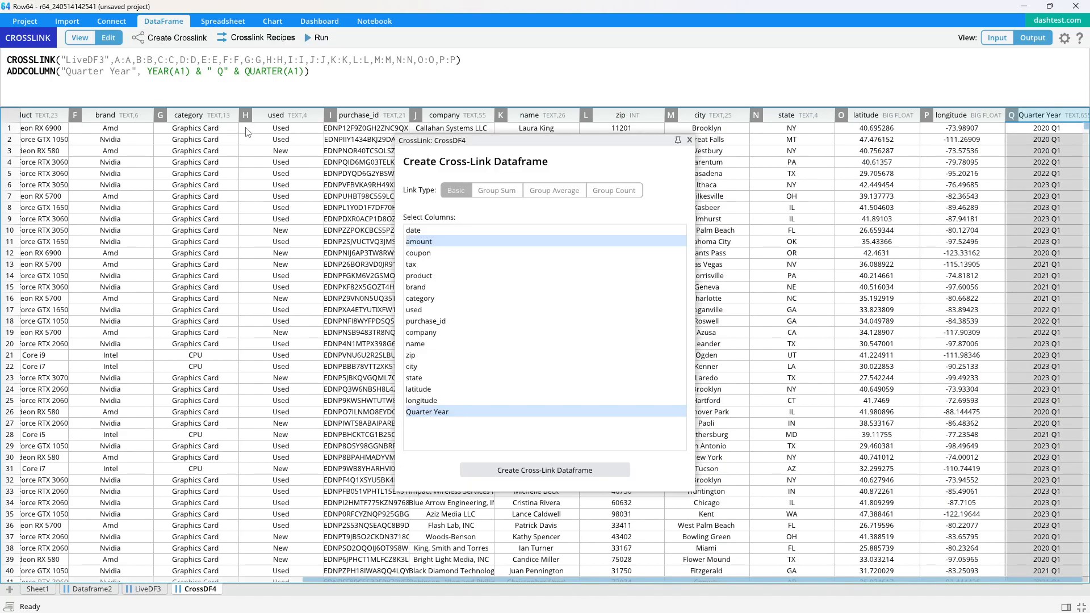
{"action": "left_click", "coordinate": [505, 193]}
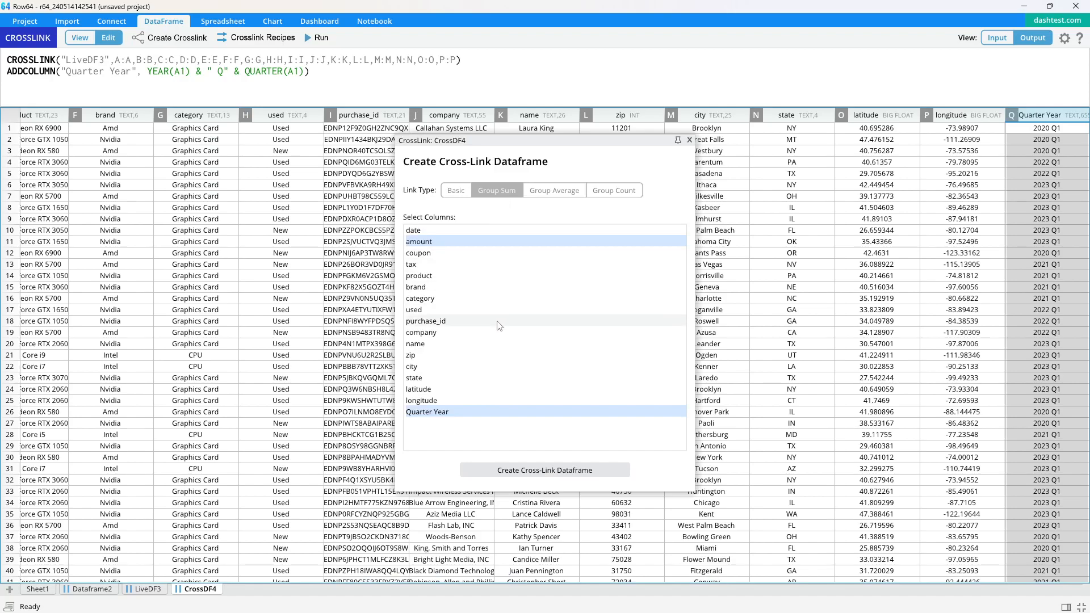
{"action": "left_click", "coordinate": [523, 472]}
- Create a blue bar chart of amount by Quarter Year from CrossDF5 and maximize the window
{"action": "left_click_drag", "start_coordinate": [55, 85], "coordinate": [136, 84]}
{"action": "left_click_drag", "start_coordinate": [273, 12], "coordinate": [274, 17]}
{"action": "left_click", "coordinate": [273, 23]}
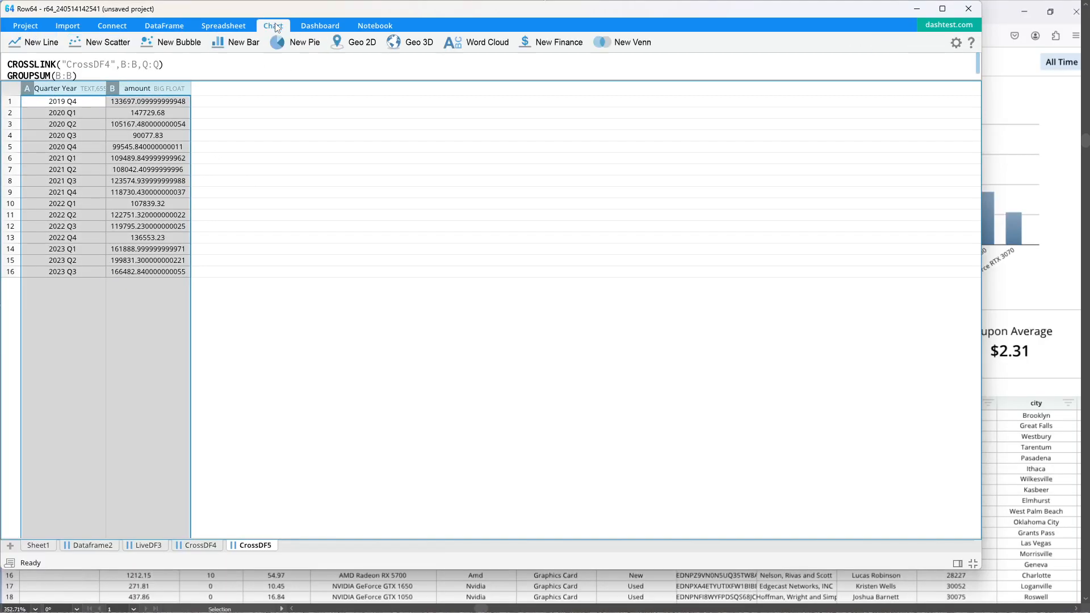
{"action": "left_click", "coordinate": [239, 42]}
{"action": "left_click", "coordinate": [245, 454]}
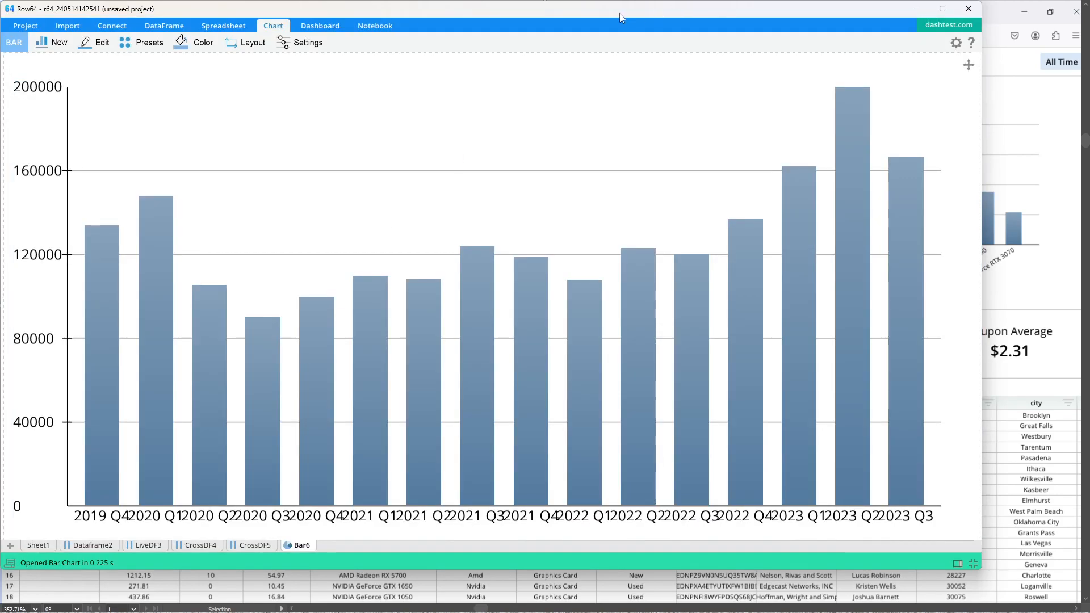
{"action": "key", "text": "super+Up"}
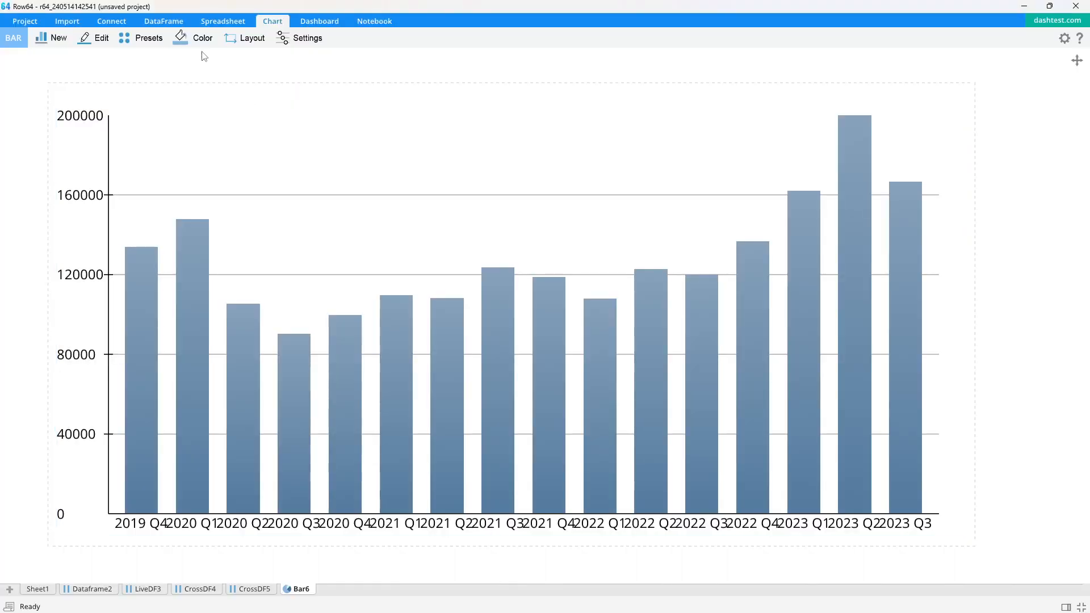
- Build a two-row dashboard with the upper row halved, its right half split above three cells, and both row dividers lowered
{"action": "left_click", "coordinate": [301, 18]}
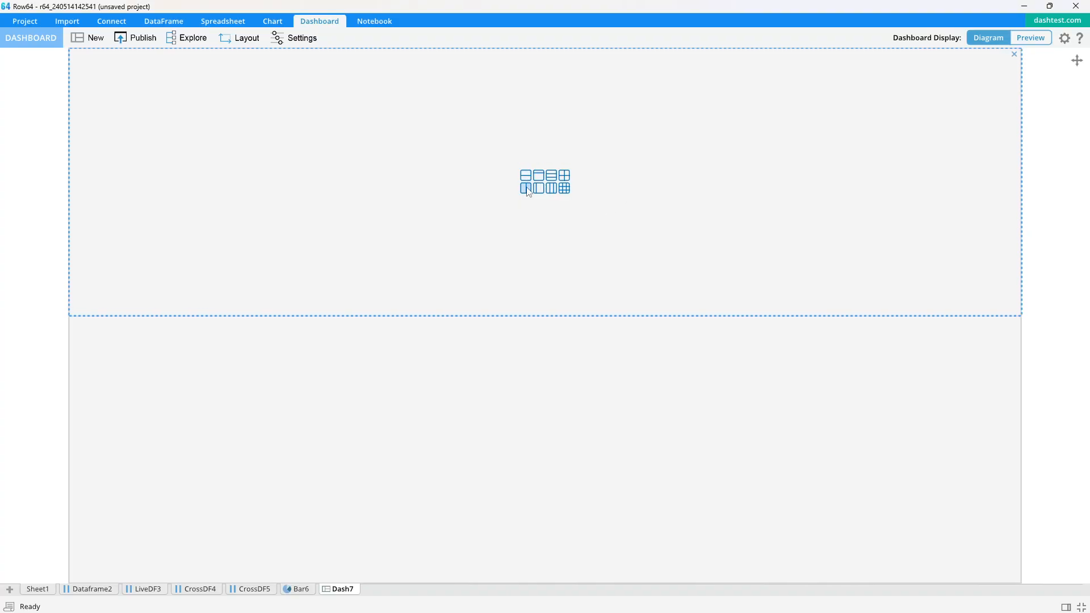
{"action": "left_click", "coordinate": [531, 189]}
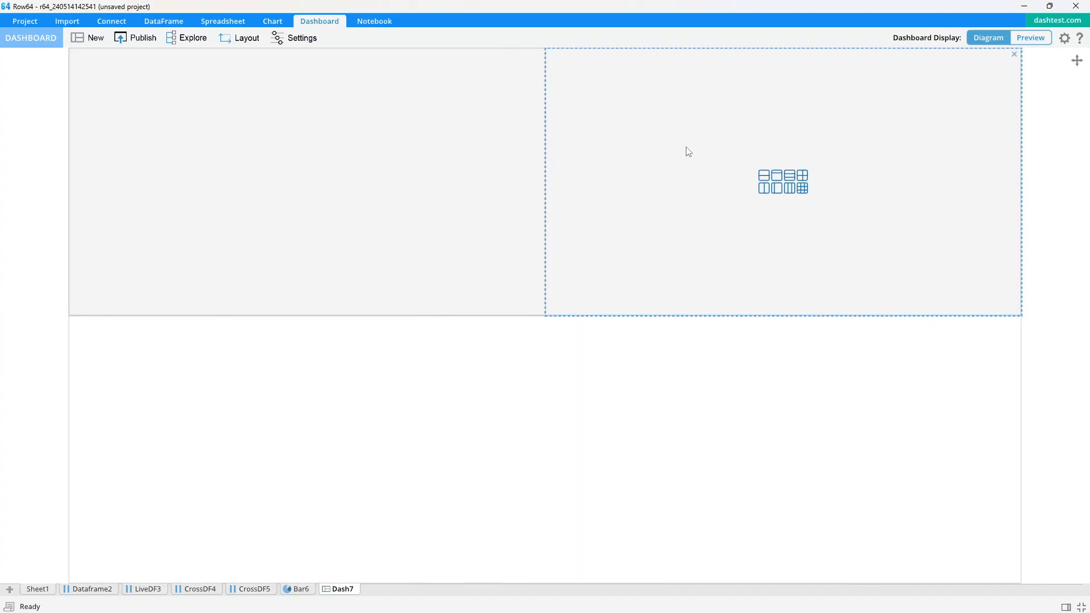
{"action": "left_click", "coordinate": [778, 177]}
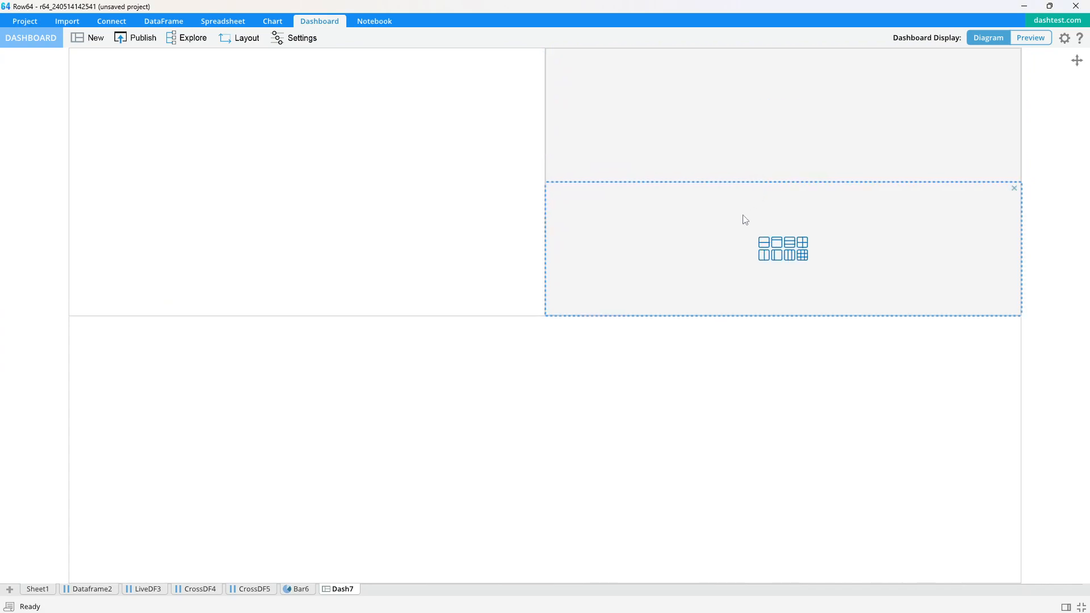
{"action": "left_click", "coordinate": [791, 260]}
{"action": "left_click_drag", "start_coordinate": [779, 185], "coordinate": [781, 232]}
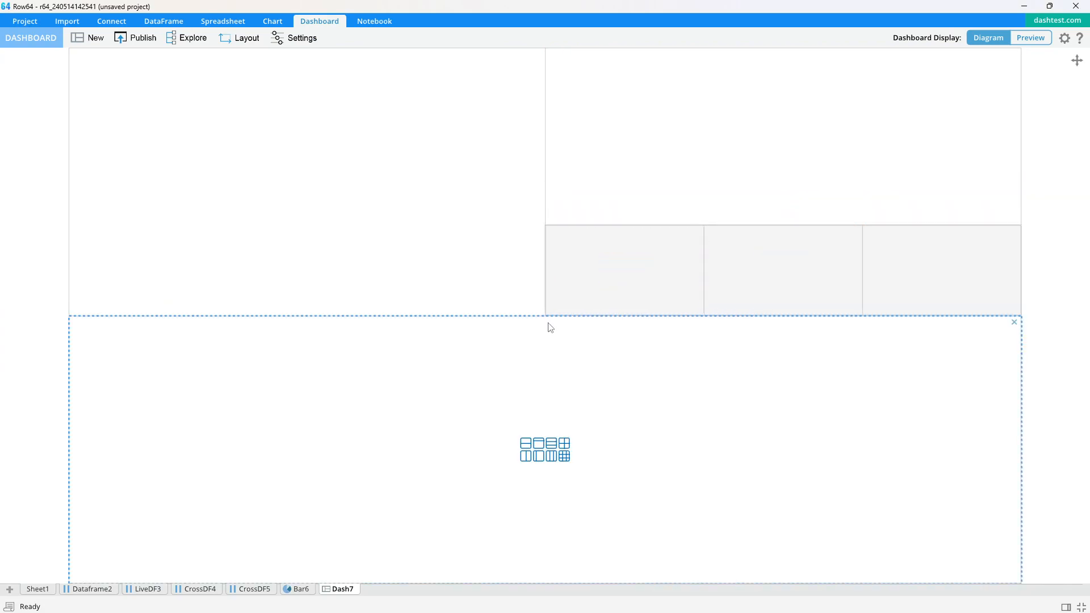
{"action": "left_click_drag", "start_coordinate": [524, 320], "coordinate": [522, 369]}
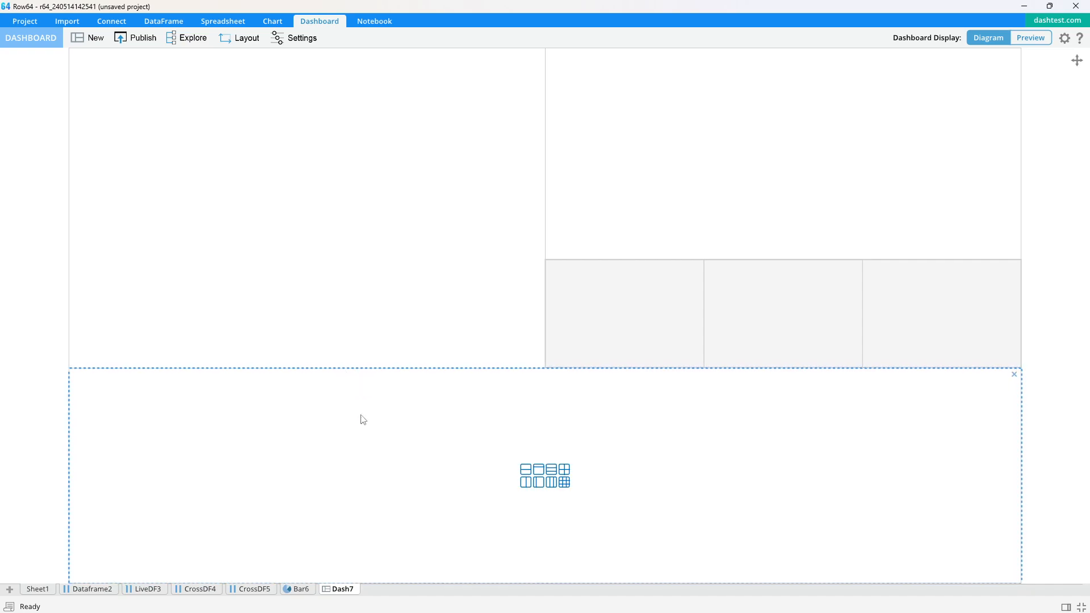
- Review the columns of LiveDF3 and CrossDF4, and place CrossDF4 in the dashboard's bottom row using the Preview display
{"action": "left_click", "coordinate": [146, 590]}
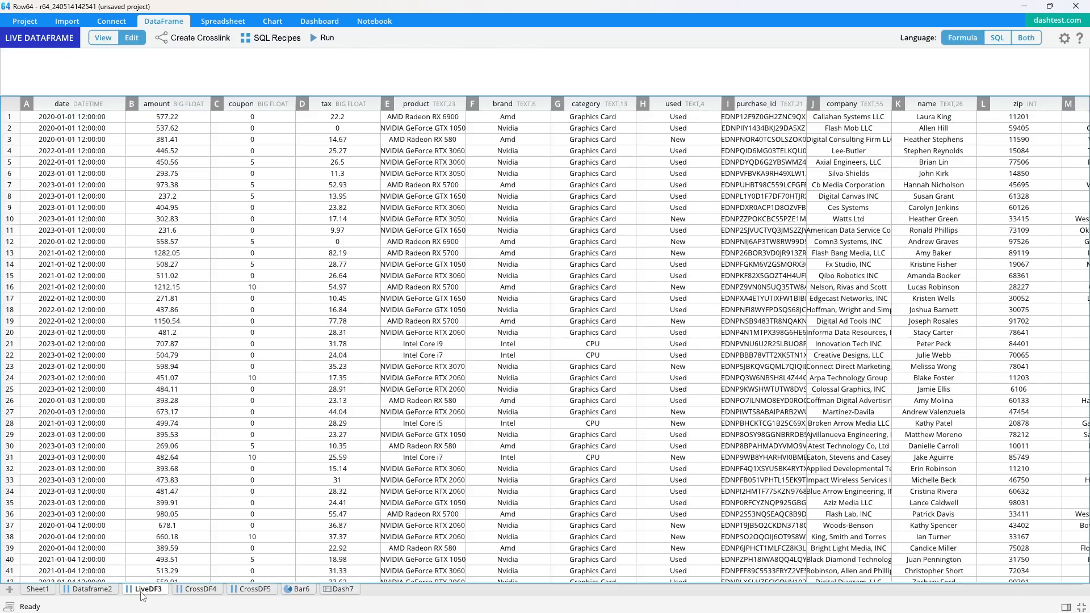
{"action": "left_click_drag", "start_coordinate": [423, 578], "coordinate": [829, 579]}
{"action": "left_click_drag", "start_coordinate": [737, 577], "coordinate": [199, 579]}
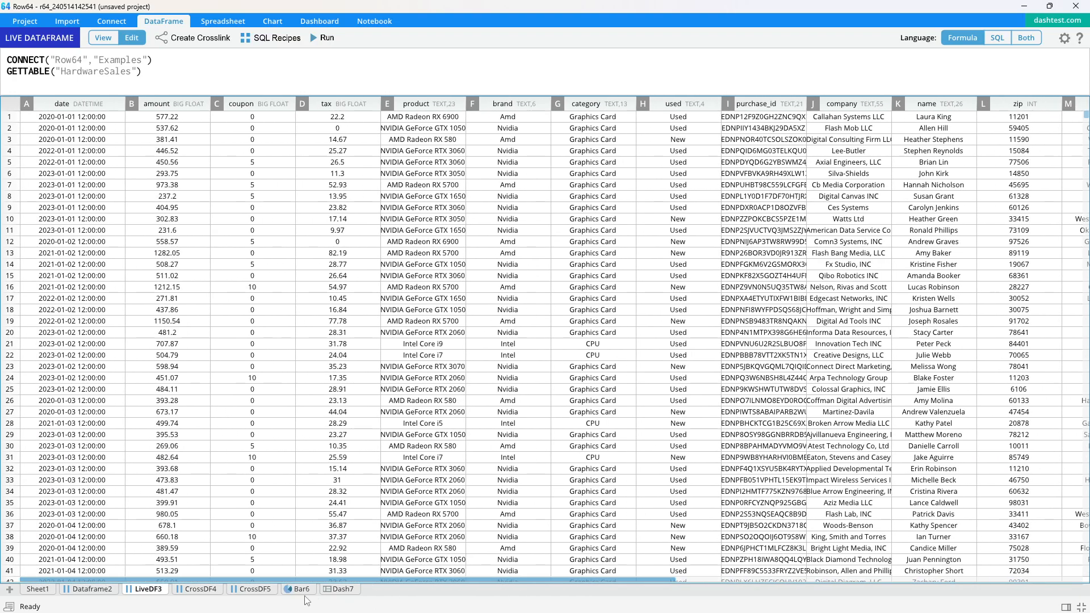
{"action": "left_click", "coordinate": [198, 589]}
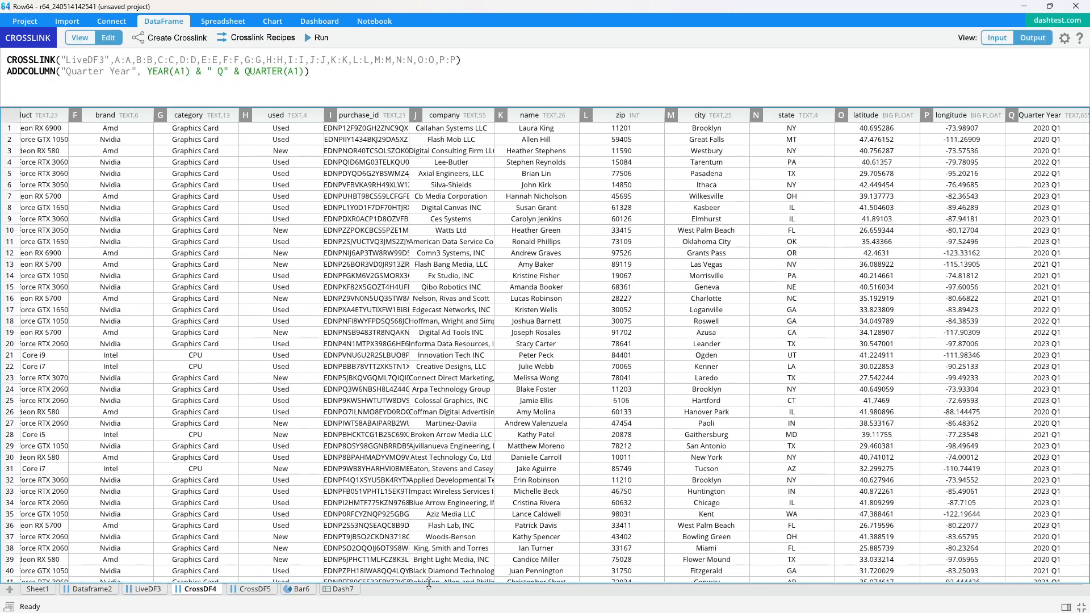
{"action": "left_click_drag", "start_coordinate": [519, 578], "coordinate": [896, 410]}
{"action": "left_click", "coordinate": [434, 574]}
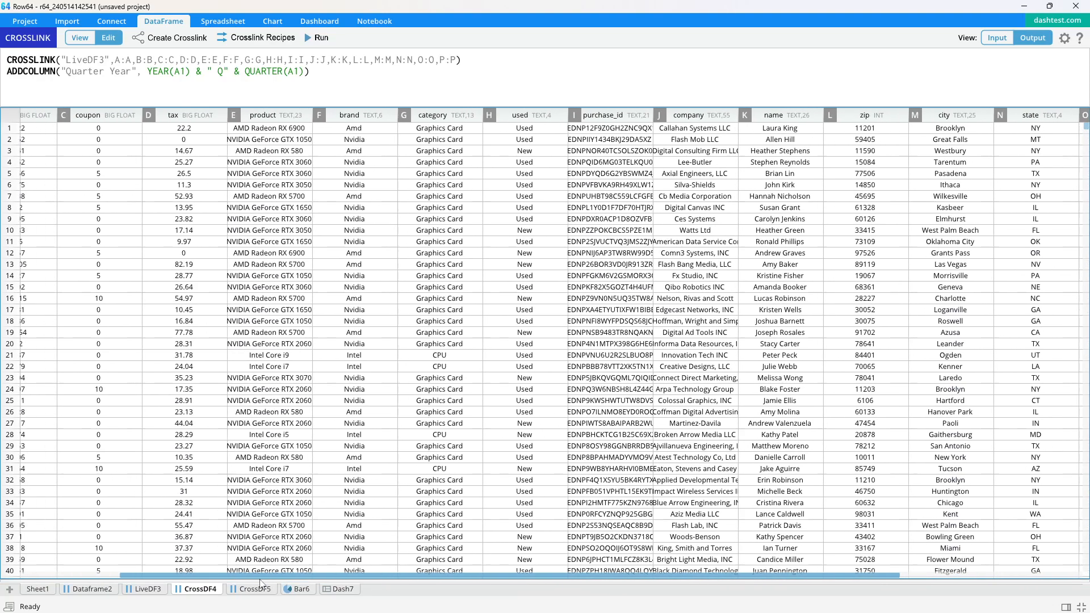
{"action": "left_click", "coordinate": [343, 591]}
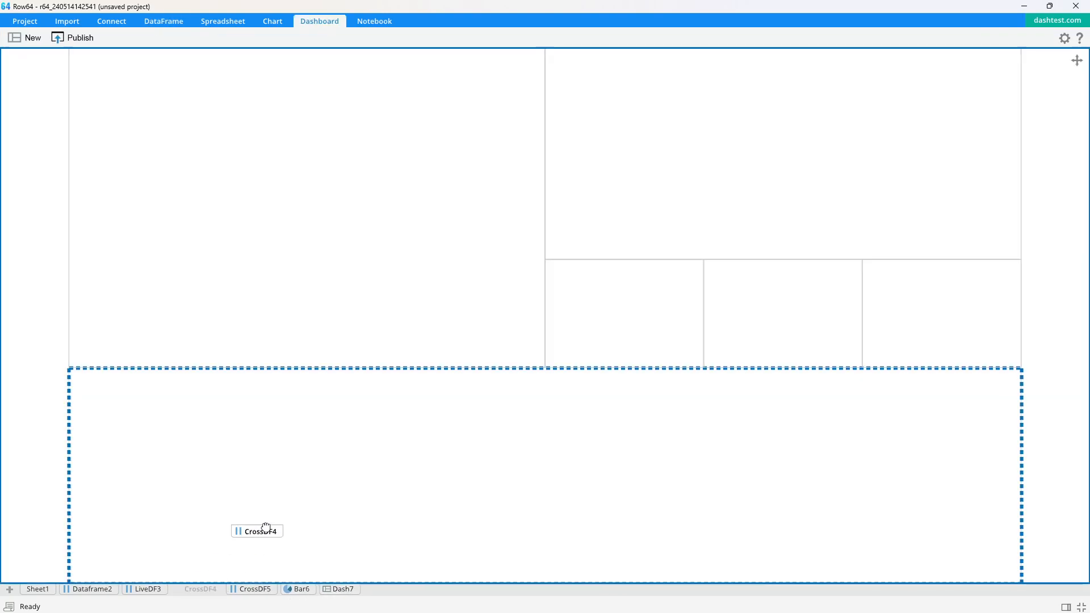
{"action": "left_click", "coordinate": [1032, 42]}
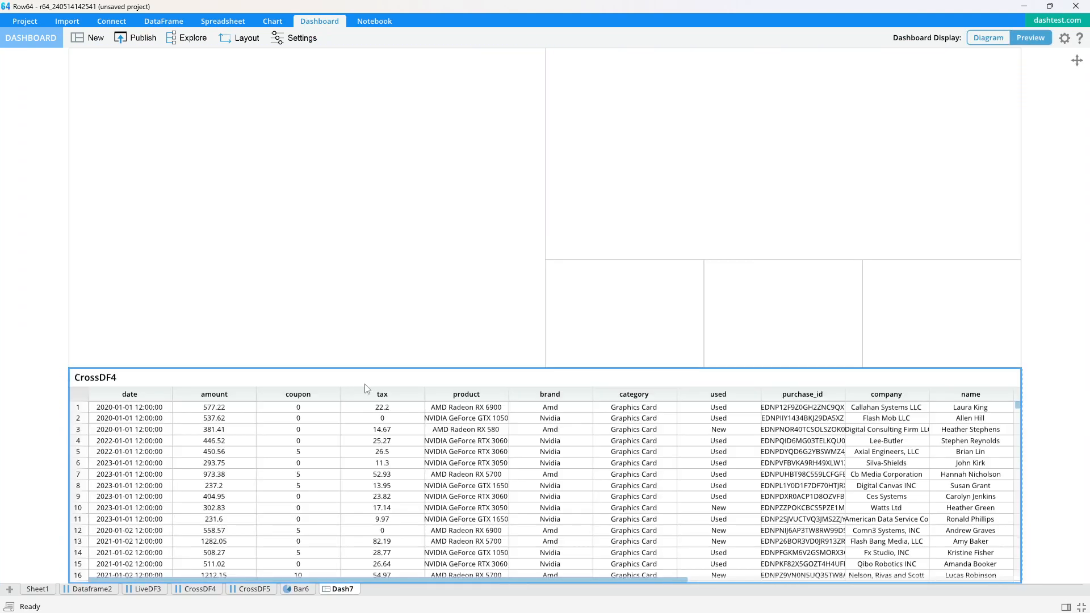
- Raise the bottom row's upper edge slightly, check the table's remaining columns, and place the Bar6 chart in the dashboard's upper-left cell
{"action": "left_click_drag", "start_coordinate": [372, 368], "coordinate": [373, 362]}
{"action": "left_click_drag", "start_coordinate": [581, 582], "coordinate": [953, 582]}
{"action": "left_click_drag", "start_coordinate": [798, 592], "coordinate": [320, 565]}
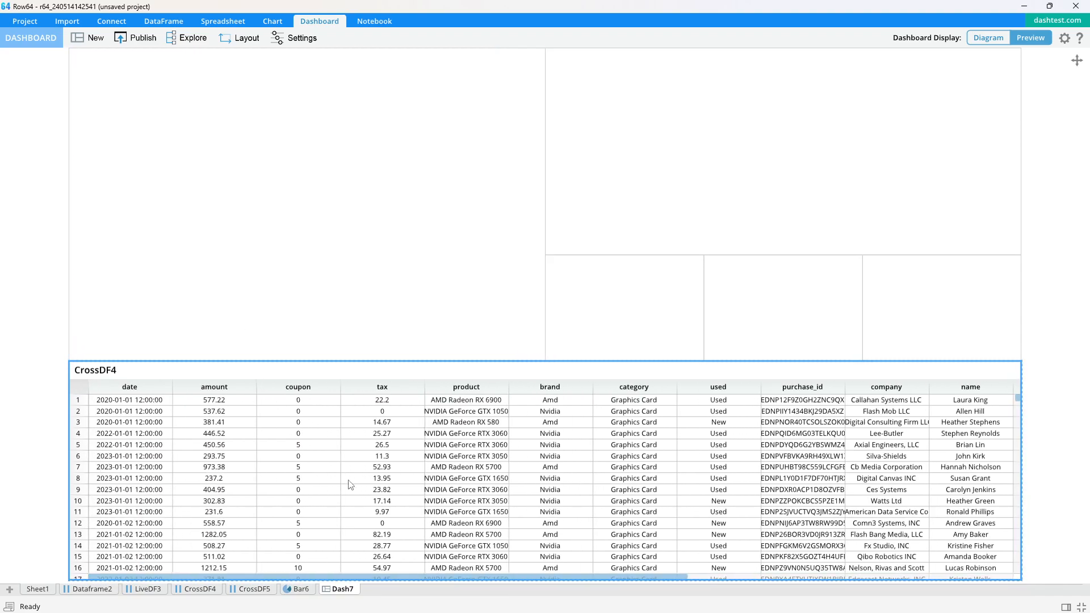
{"action": "left_click_drag", "start_coordinate": [298, 596], "coordinate": [280, 255]}
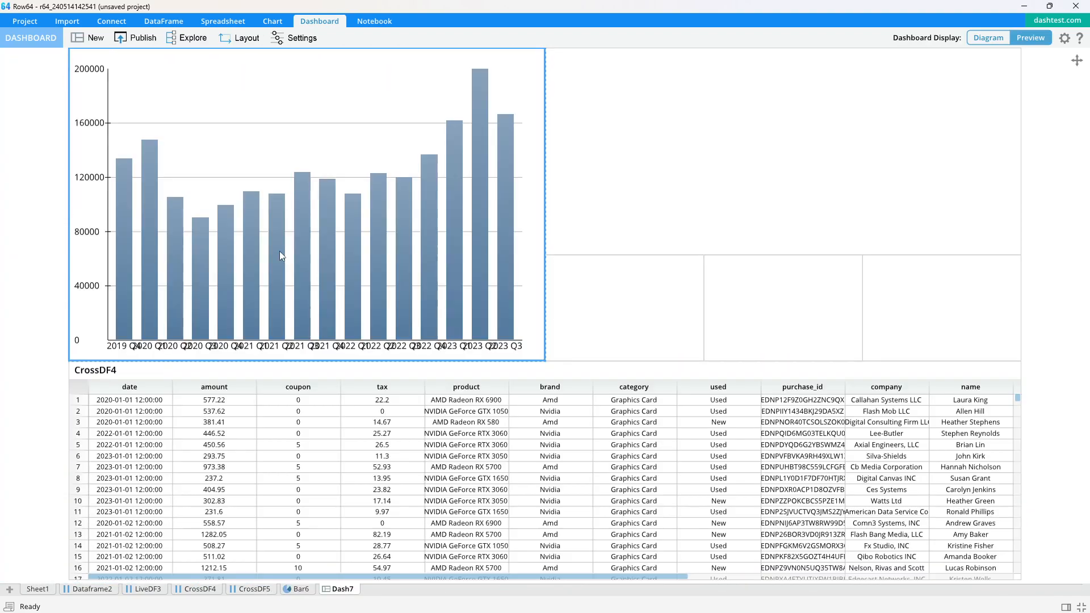
- Open the bar chart beside the dashboard, fit both views, and display the chart's own settings
{"action": "double_click", "coordinate": [429, 290]}
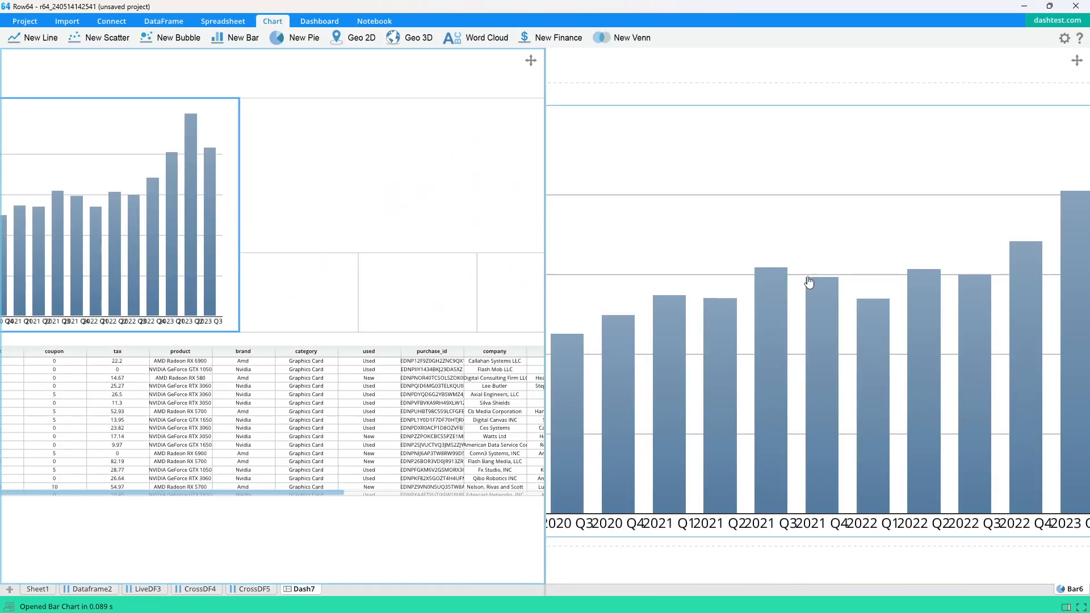
{"action": "left_click", "coordinate": [699, 99]}
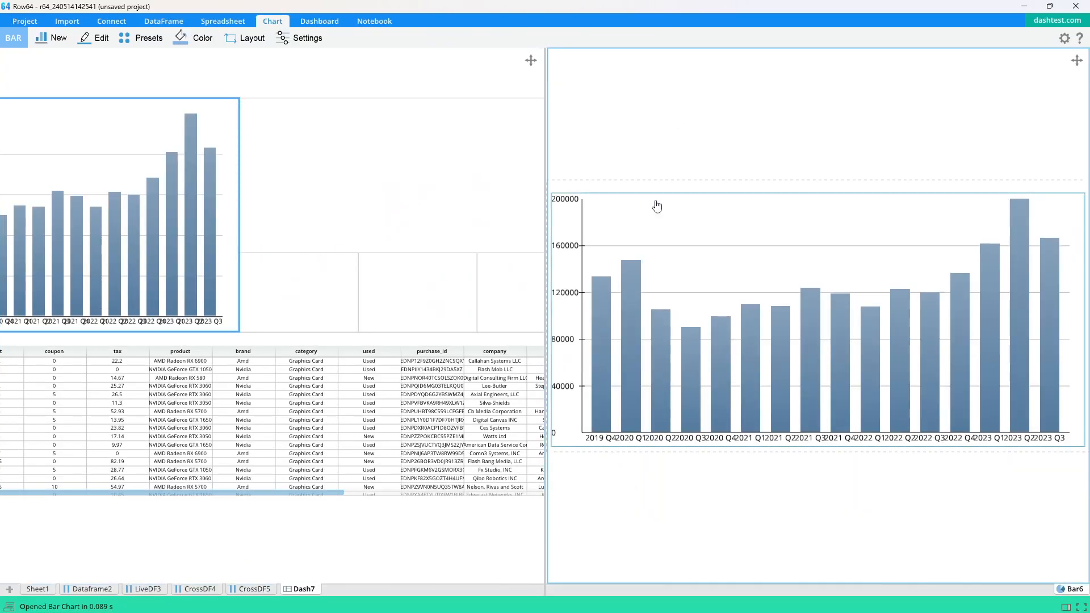
{"action": "left_click", "coordinate": [301, 38]}
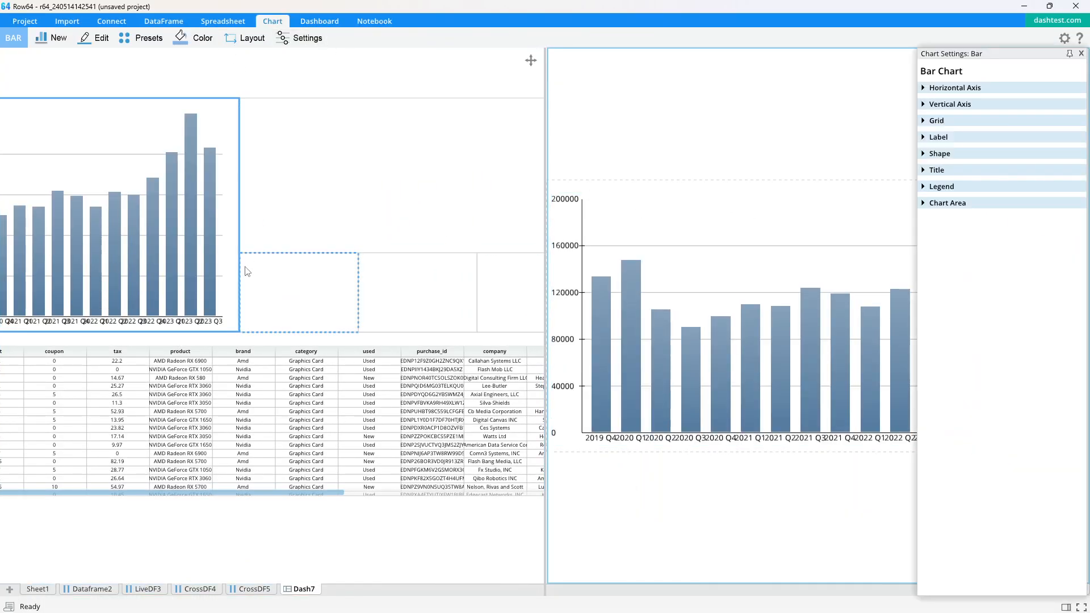
{"action": "left_click", "coordinate": [232, 243]}
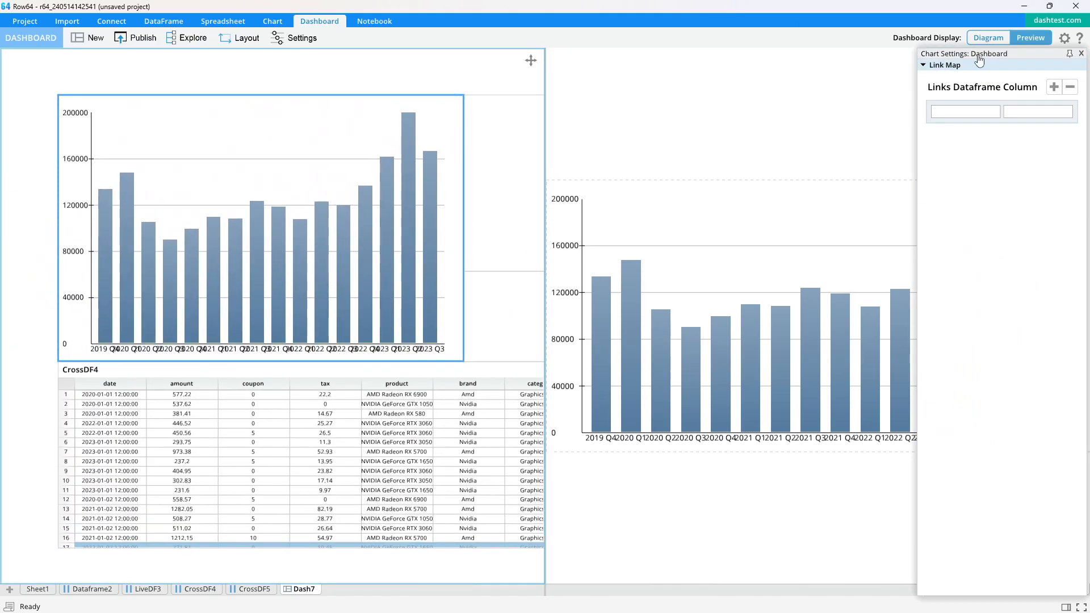
{"action": "left_click", "coordinate": [1081, 53]}
{"action": "left_click", "coordinate": [301, 38]}
{"action": "left_click", "coordinate": [792, 117]}
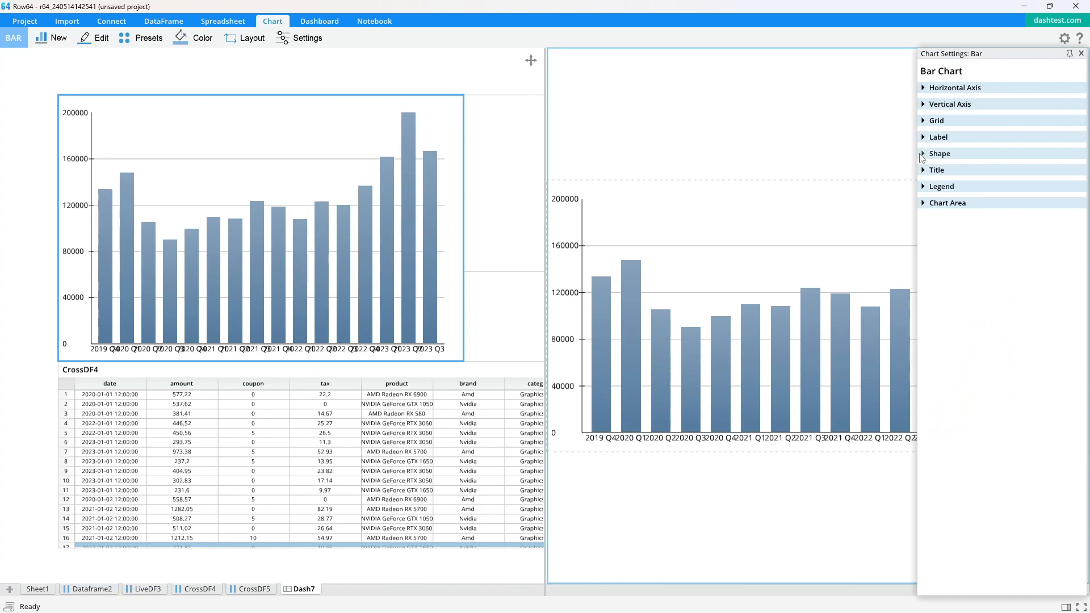
- Set the bar chart's horizontal-axis Label Rotation to -0.37, close the settings, and return to the full dashboard view
{"action": "left_click", "coordinate": [924, 89]}
{"action": "left_click_drag", "start_coordinate": [993, 374], "coordinate": [972, 379]}
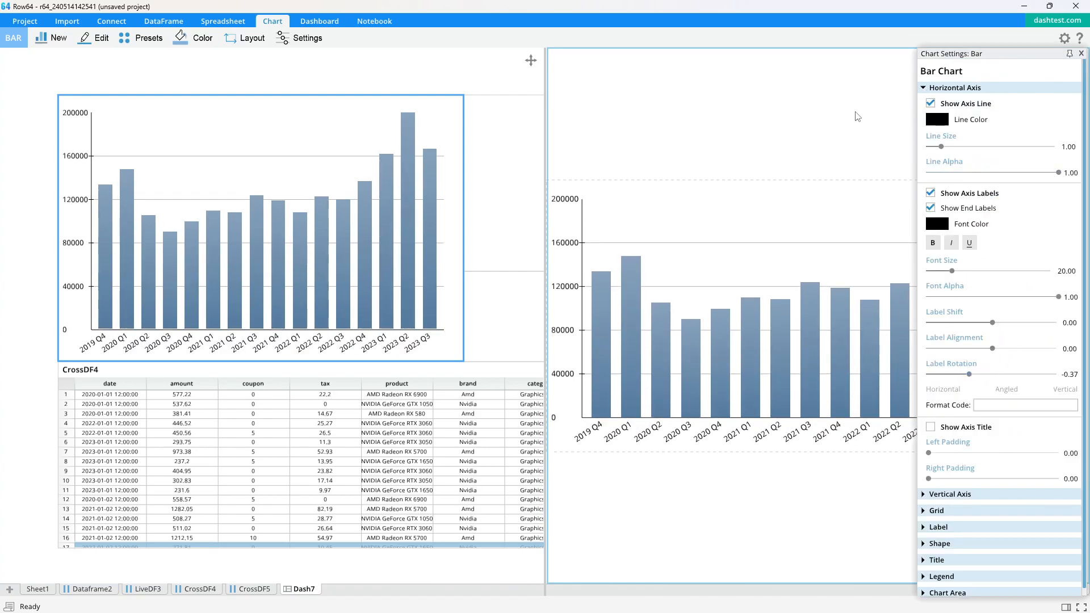
{"action": "left_click", "coordinate": [1081, 54]}
{"action": "left_click", "coordinate": [471, 80]}
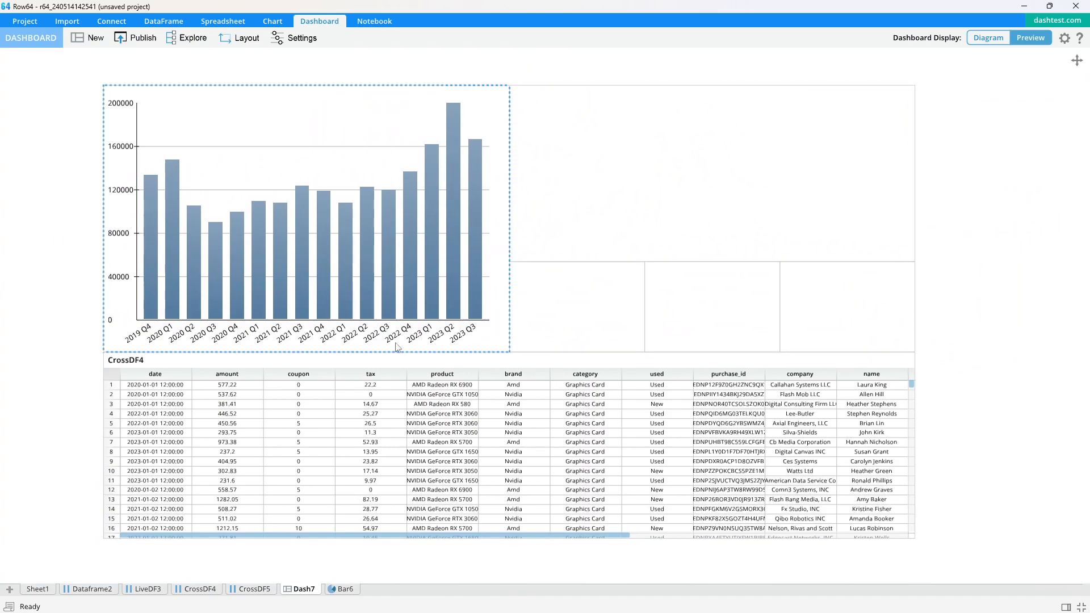
- Create a Basic cross-link dataframe from CrossDF4's amount and product columns
{"action": "left_click", "coordinate": [143, 591]}
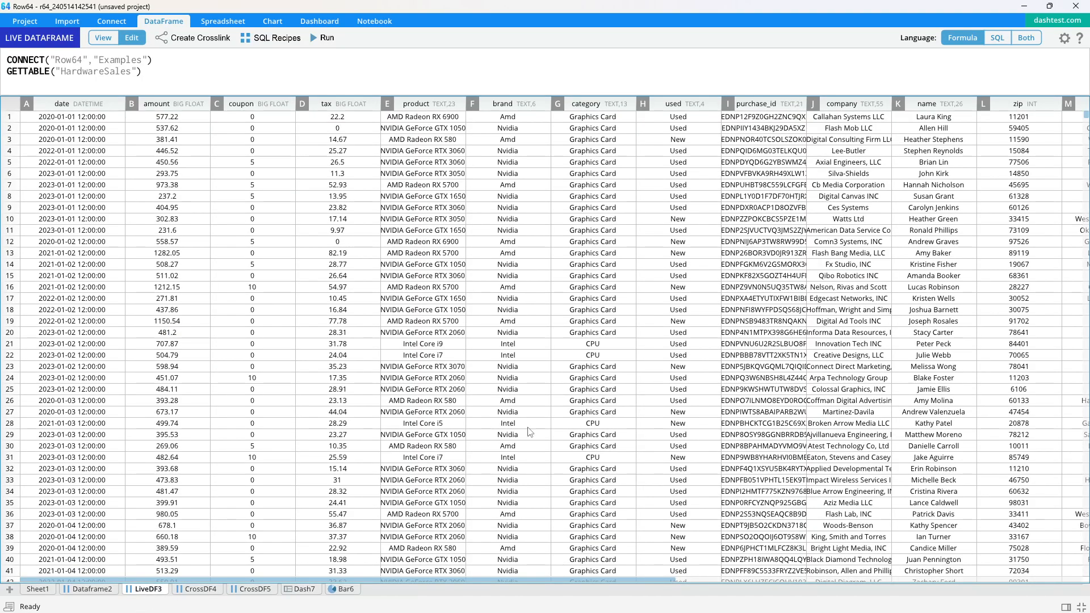
{"action": "left_click_drag", "start_coordinate": [492, 578], "coordinate": [279, 547]}
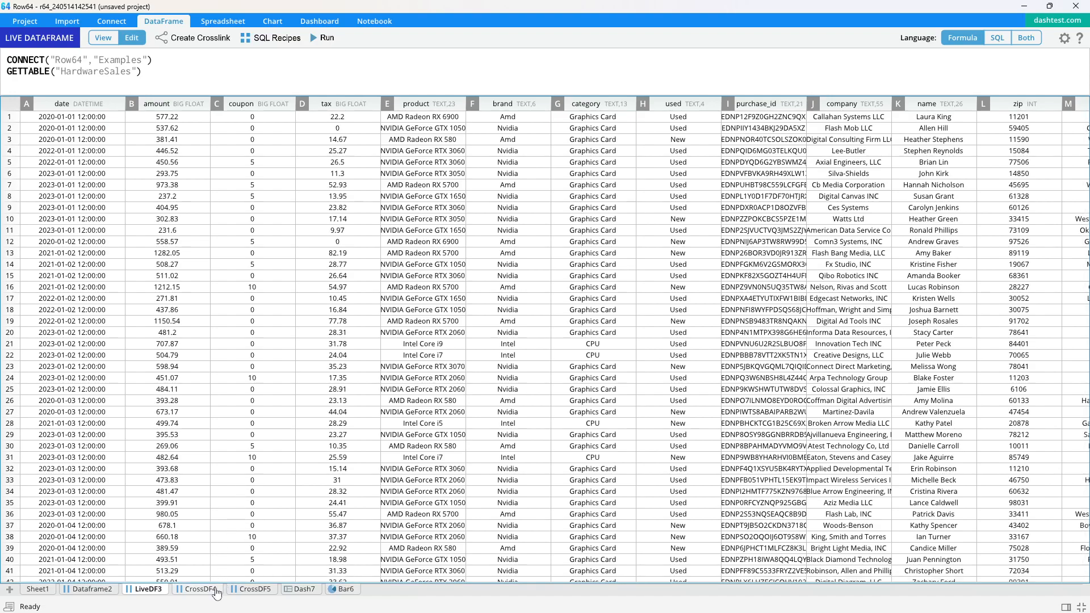
{"action": "left_click", "coordinate": [199, 592]}
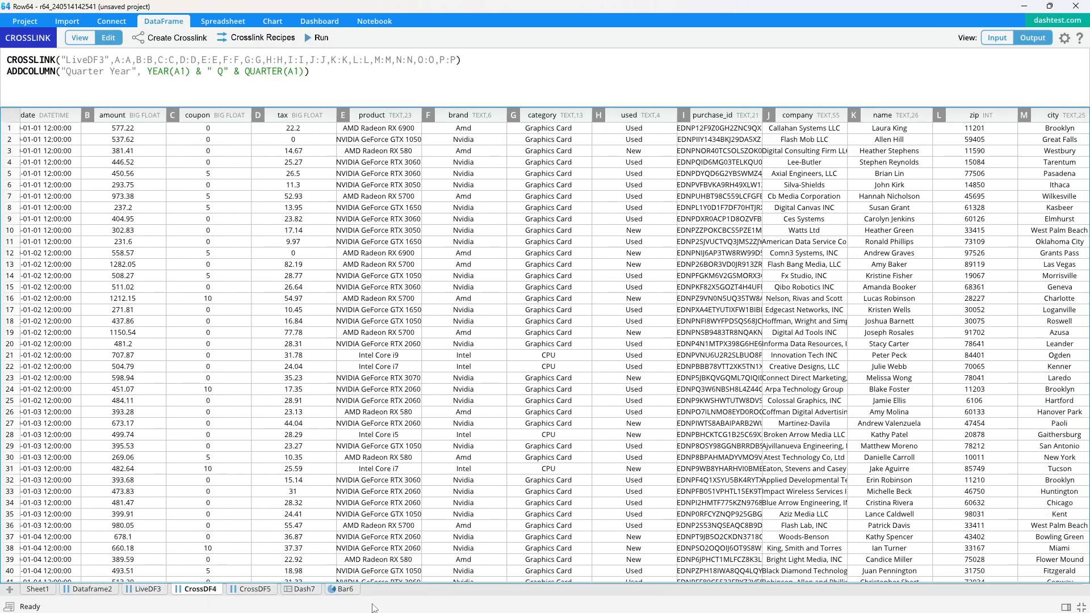
{"action": "left_click_drag", "start_coordinate": [394, 581], "coordinate": [268, 571]}
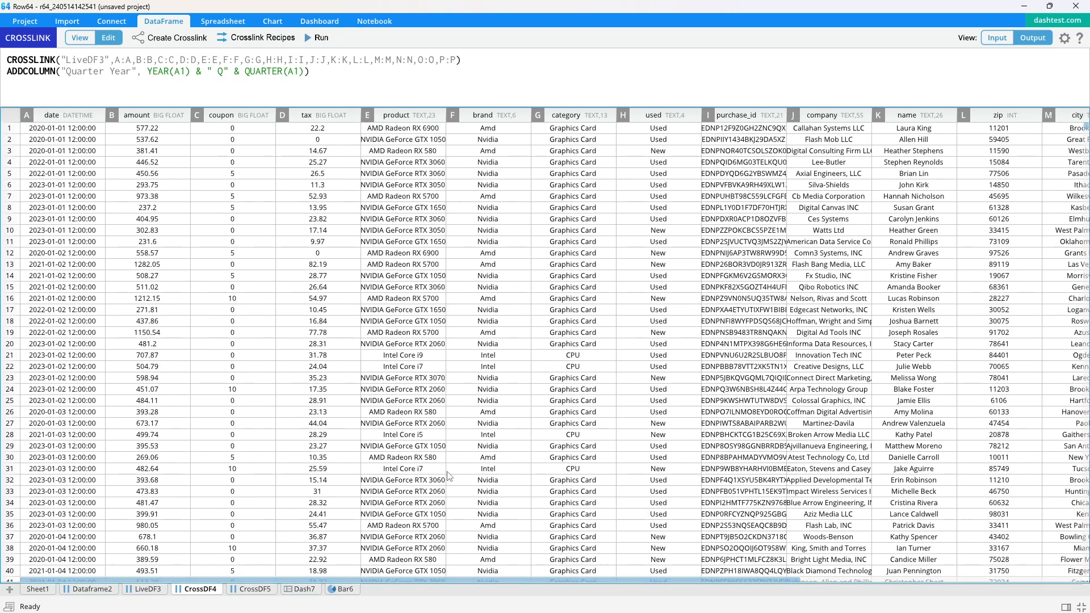
{"action": "left_click", "coordinate": [157, 118]}
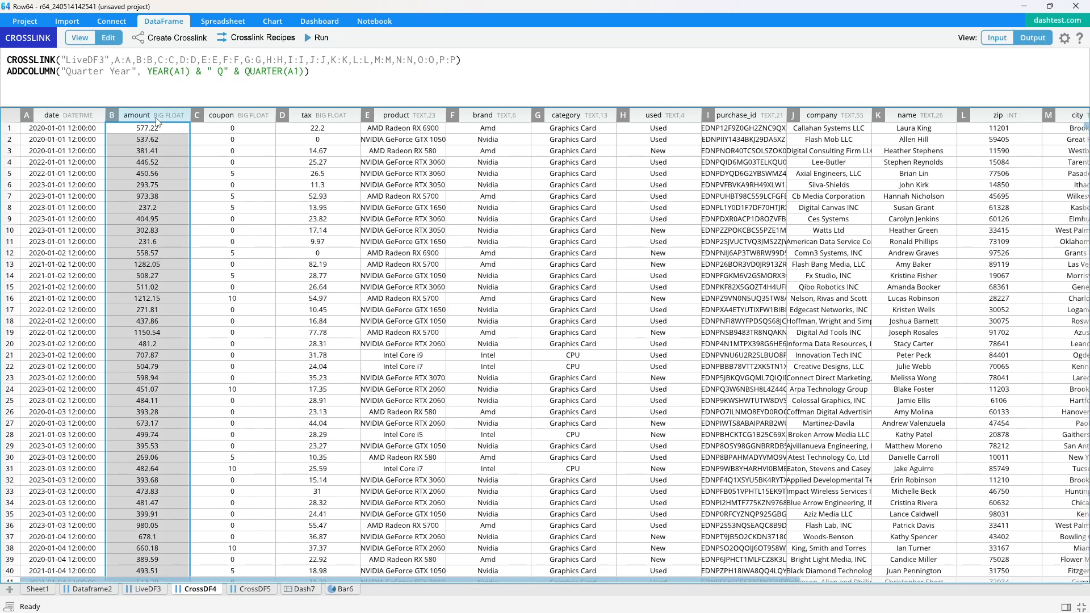
{"action": "left_click", "coordinate": [411, 114], "text": "ctrl"}
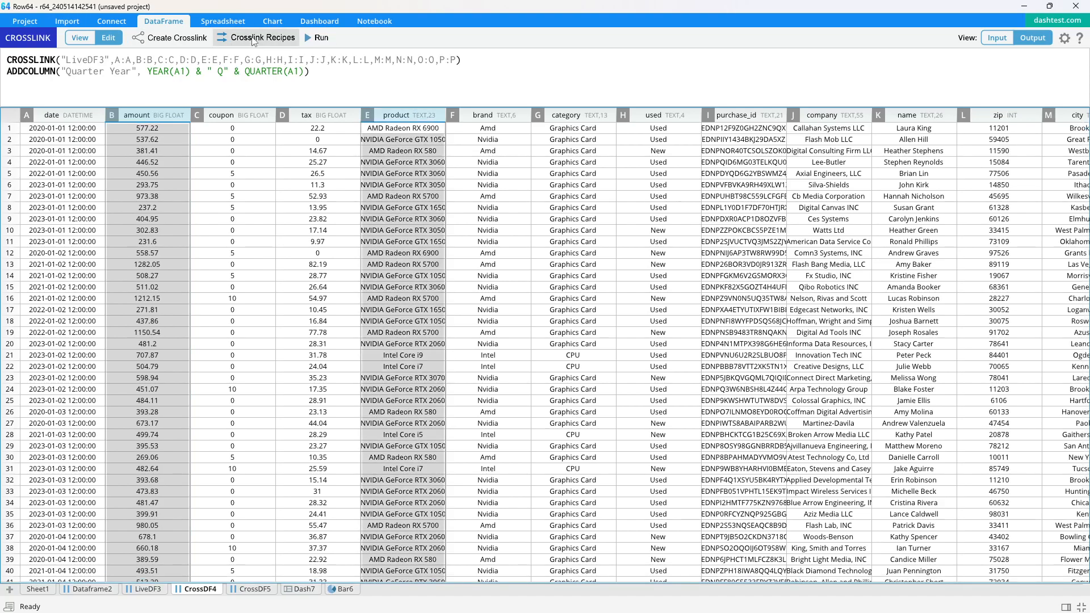
{"action": "left_click", "coordinate": [170, 38]}
{"action": "left_click", "coordinate": [545, 468]}
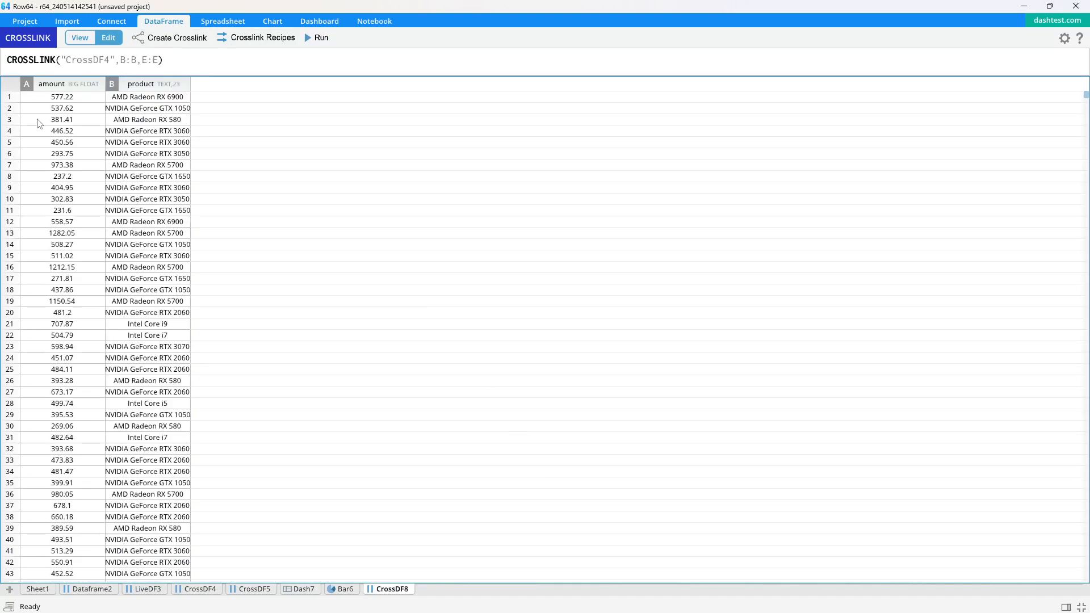
- Add the Group & Sum recipe to the amount-and-product crosslink as GROUPSUM(B:B), run it, and close the recipes
{"action": "left_click", "coordinate": [161, 73]}
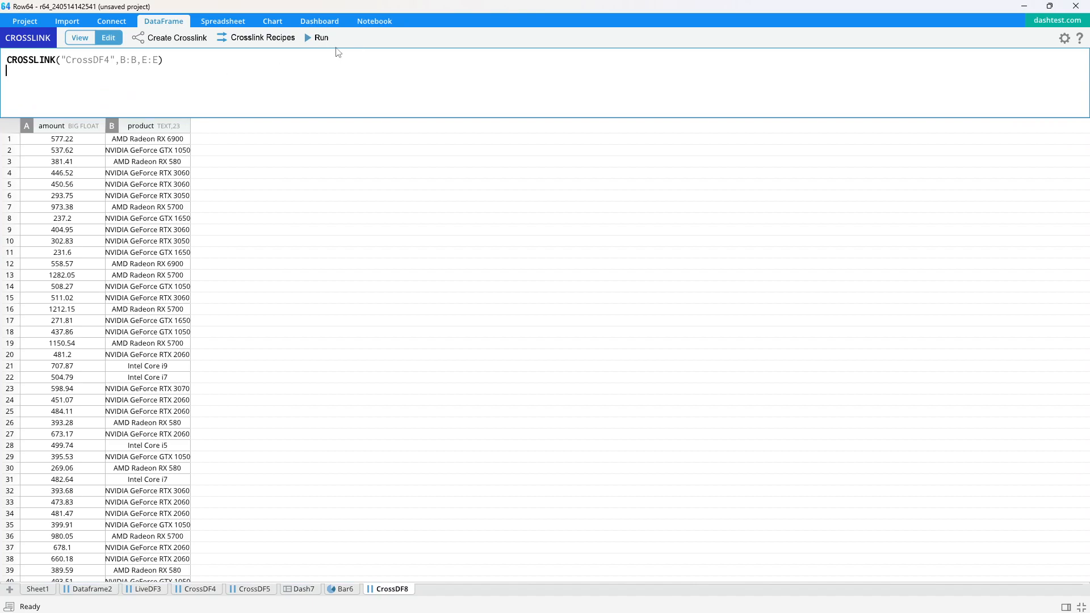
{"action": "left_click", "coordinate": [255, 37]}
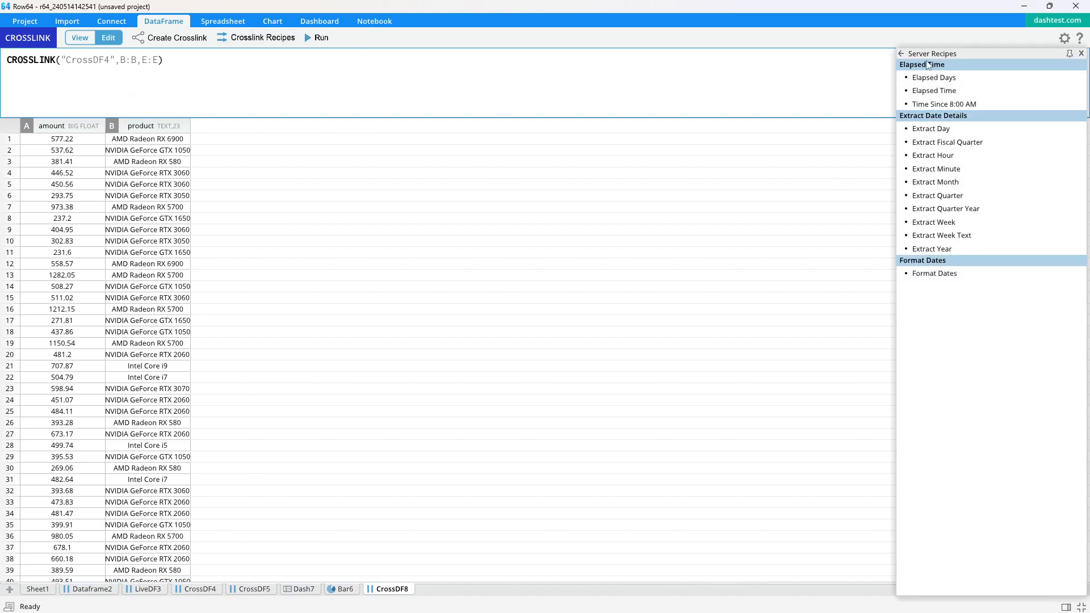
{"action": "left_click", "coordinate": [901, 54]}
{"action": "left_click", "coordinate": [988, 132]}
{"action": "mouse_move", "coordinate": [959, 194]}
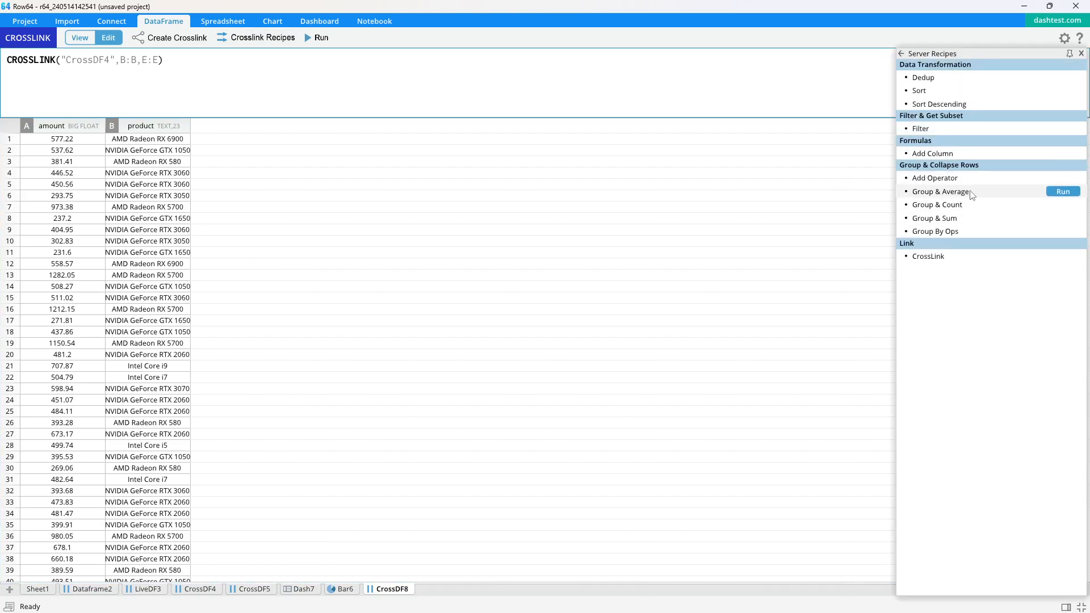
{"action": "left_click", "coordinate": [974, 219]}
{"action": "left_click", "coordinate": [319, 38]}
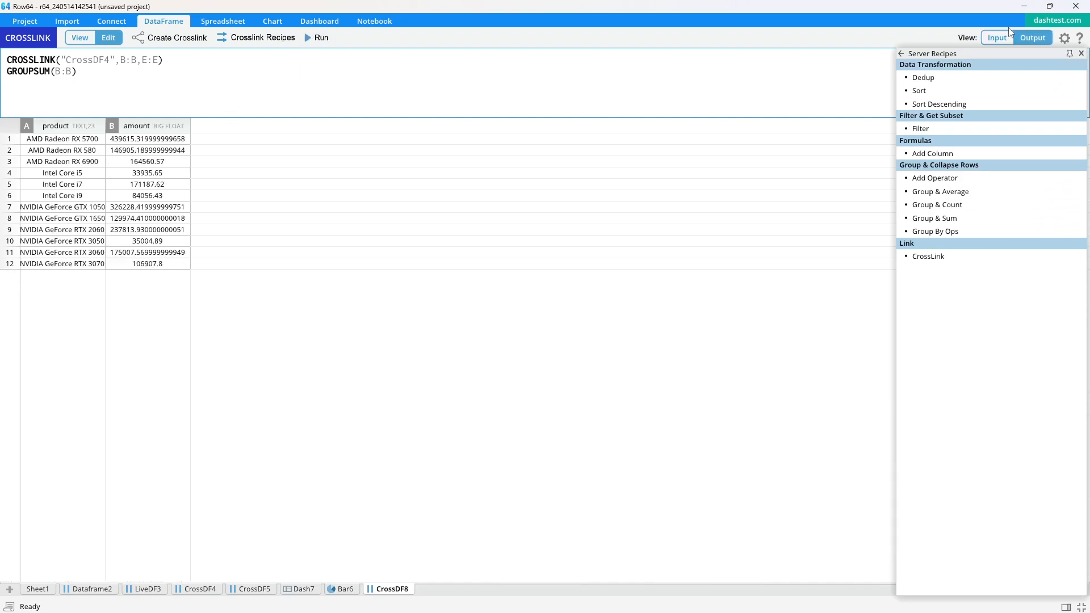
{"action": "left_click", "coordinate": [1081, 54]}
- Create a bar chart from the grouped product and amount columns
{"action": "left_click_drag", "start_coordinate": [87, 122], "coordinate": [266, 113]}
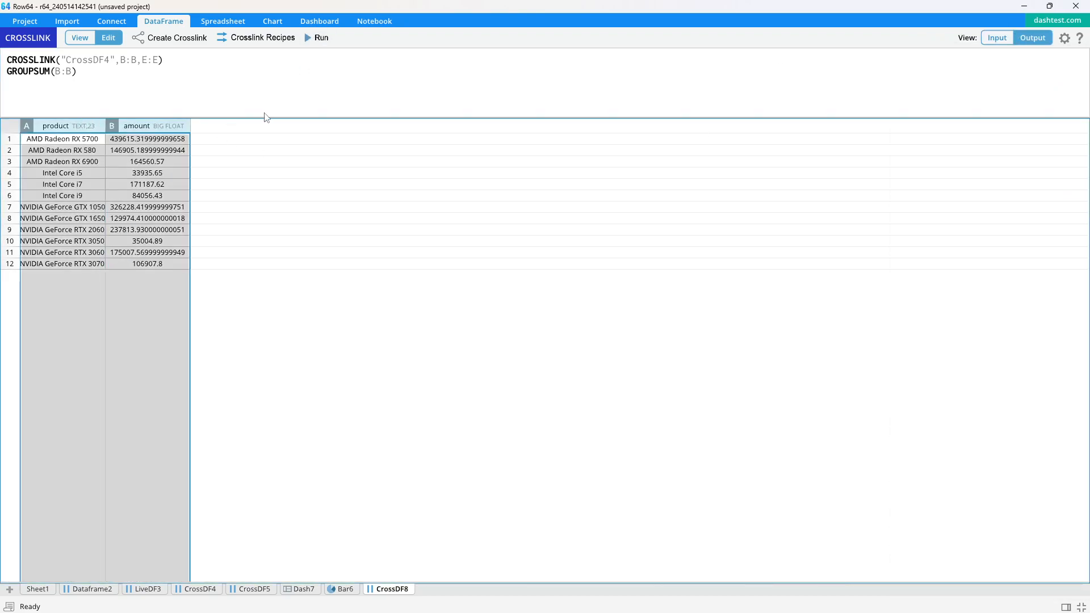
{"action": "left_click", "coordinate": [272, 21]}
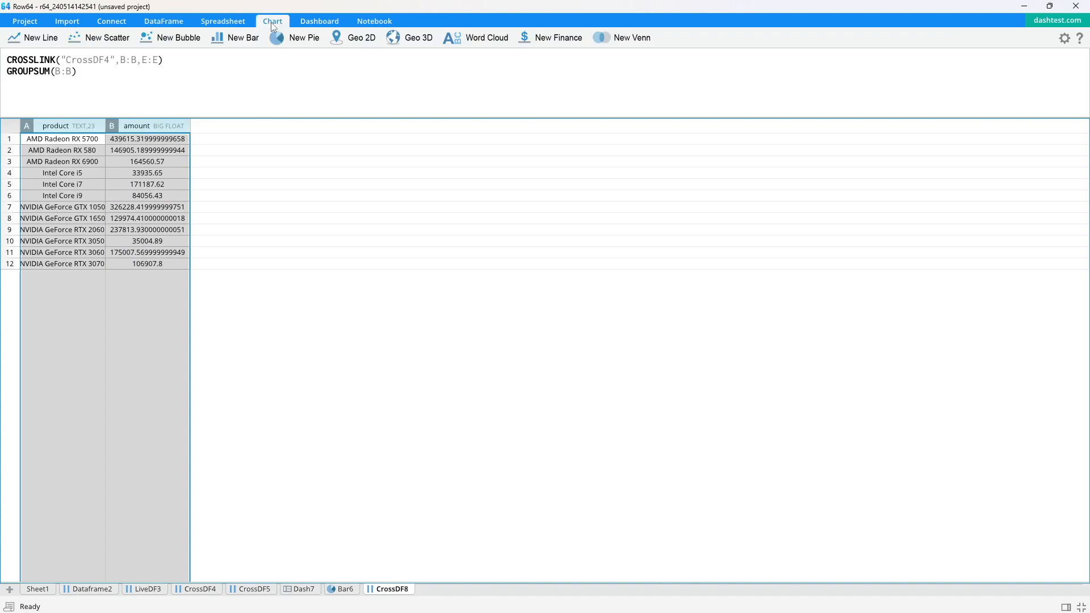
{"action": "left_click", "coordinate": [235, 39]}
{"action": "left_click", "coordinate": [244, 447]}
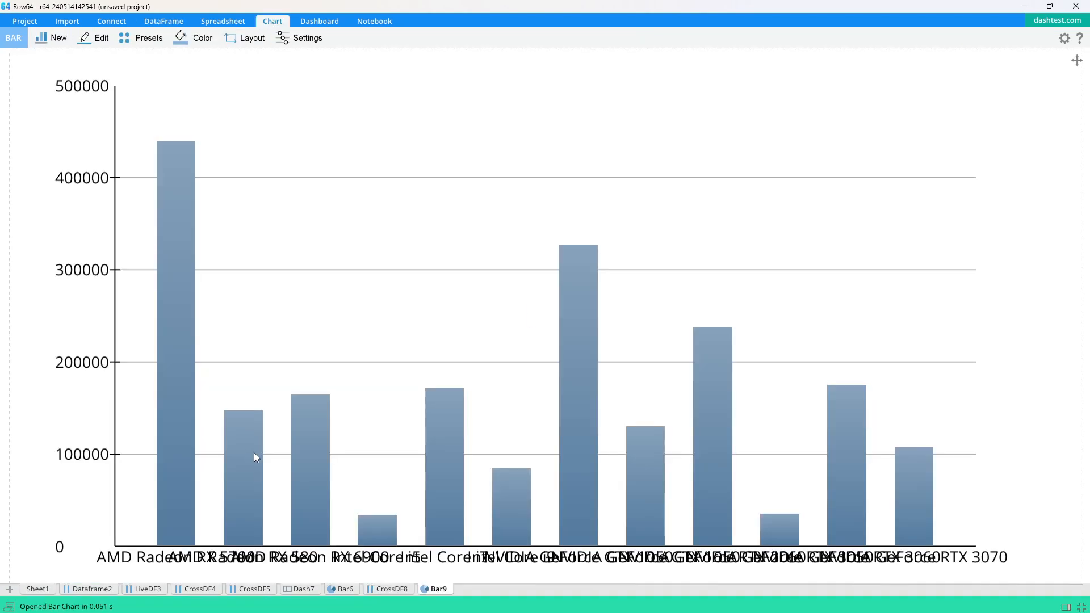
- Place the Bar9 product chart in the dashboard's upper-right cell and open it beside the dashboard
{"action": "left_click", "coordinate": [303, 588]}
{"action": "left_click_drag", "start_coordinate": [436, 591], "coordinate": [659, 204]}
{"action": "double_click", "coordinate": [640, 164]}
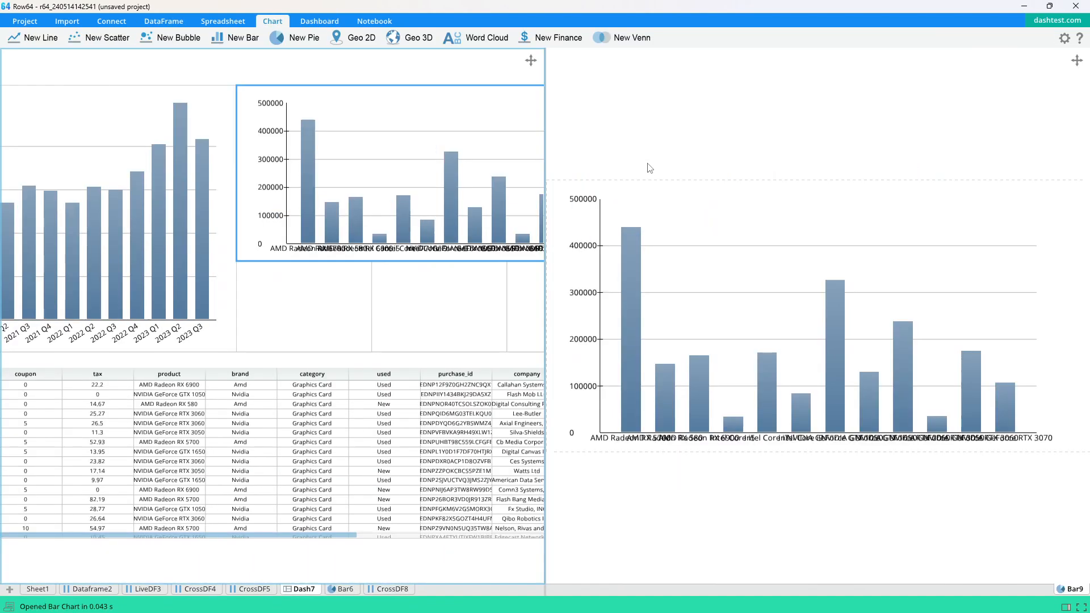
- Set the product chart's horizontal-axis Label Rotation to -0.30, close the settings, and return to the full dashboard
{"action": "left_click", "coordinate": [660, 103]}
{"action": "left_click", "coordinate": [299, 38]}
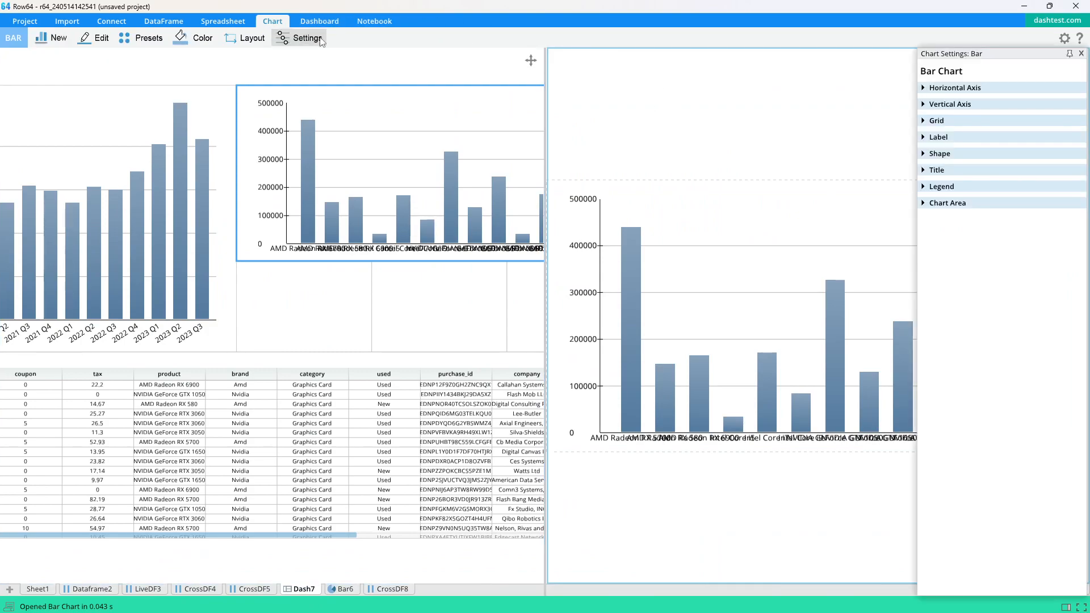
{"action": "left_click", "coordinate": [924, 91]}
{"action": "left_click_drag", "start_coordinate": [992, 375], "coordinate": [975, 385]}
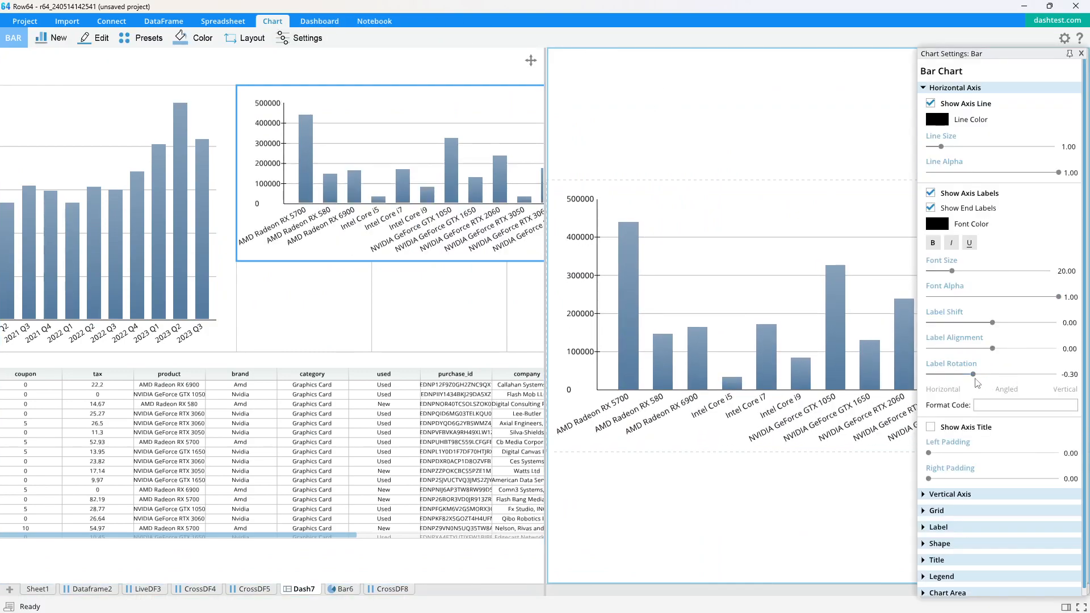
{"action": "left_click", "coordinate": [1081, 54]}
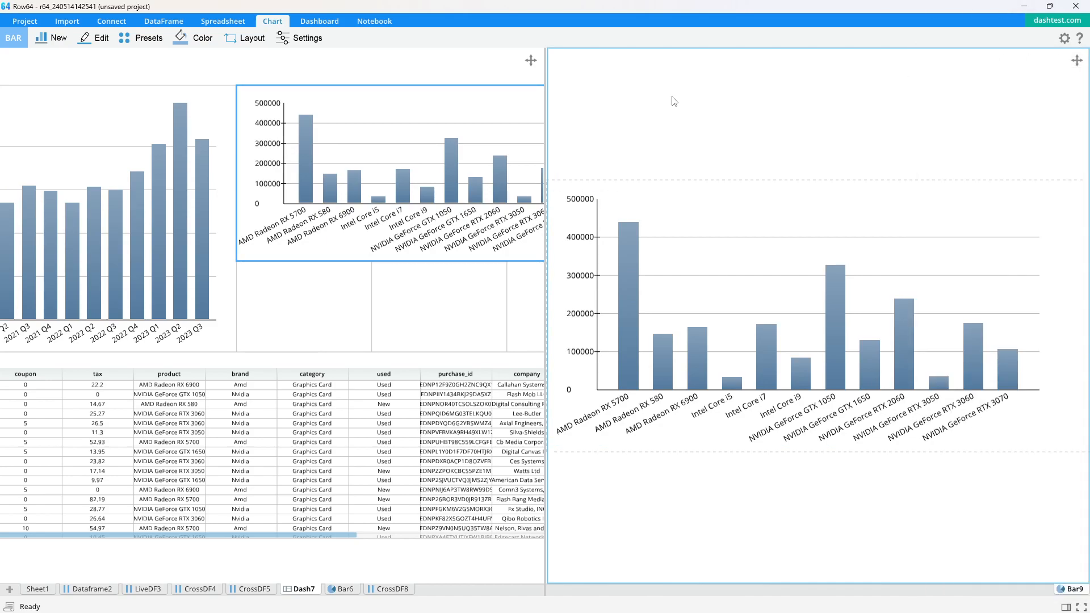
{"action": "left_click", "coordinate": [464, 79]}
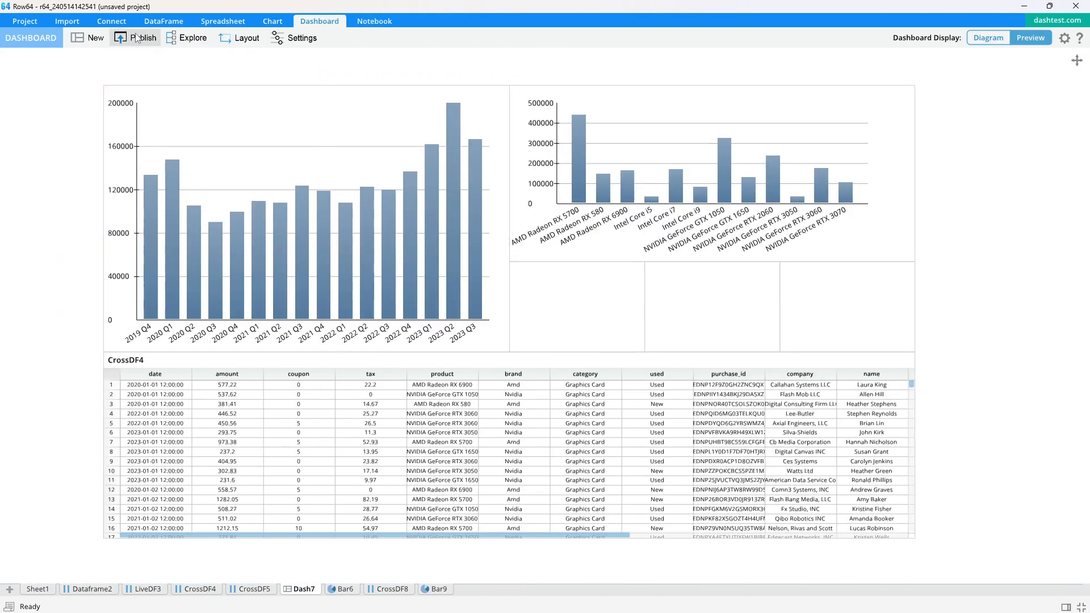
- Publish the dashboard to the temp group as group-date-04
{"action": "left_click", "coordinate": [136, 38]}
{"action": "left_click", "coordinate": [485, 227]}
{"action": "left_click", "coordinate": [439, 261]}
{"action": "left_click", "coordinate": [439, 286]}
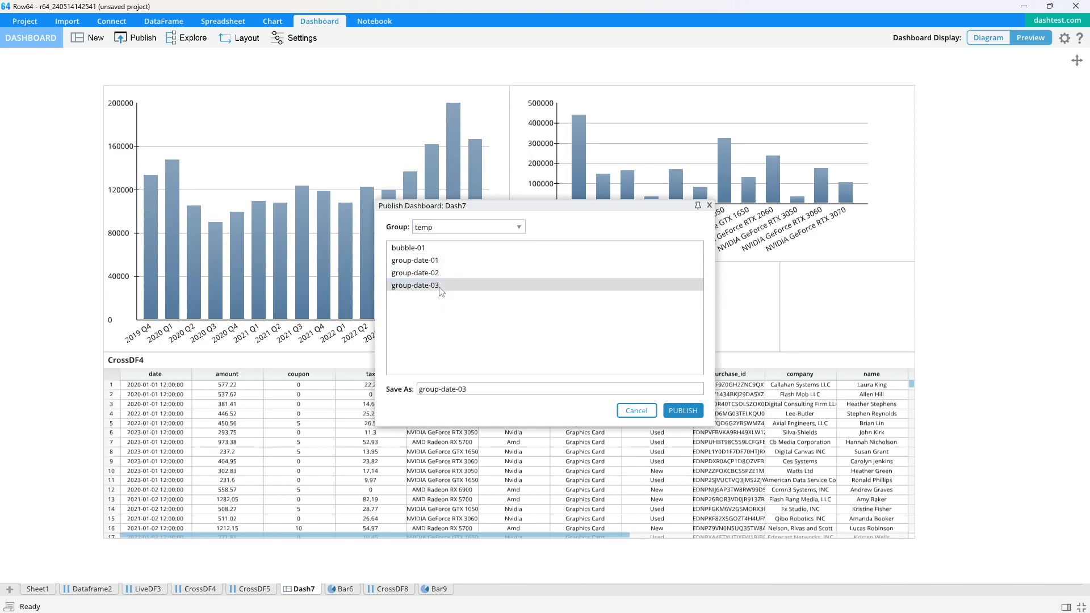
{"action": "left_click", "coordinate": [483, 391]}
{"action": "key", "text": "BackSpace"}
{"action": "type", "text": "4"}
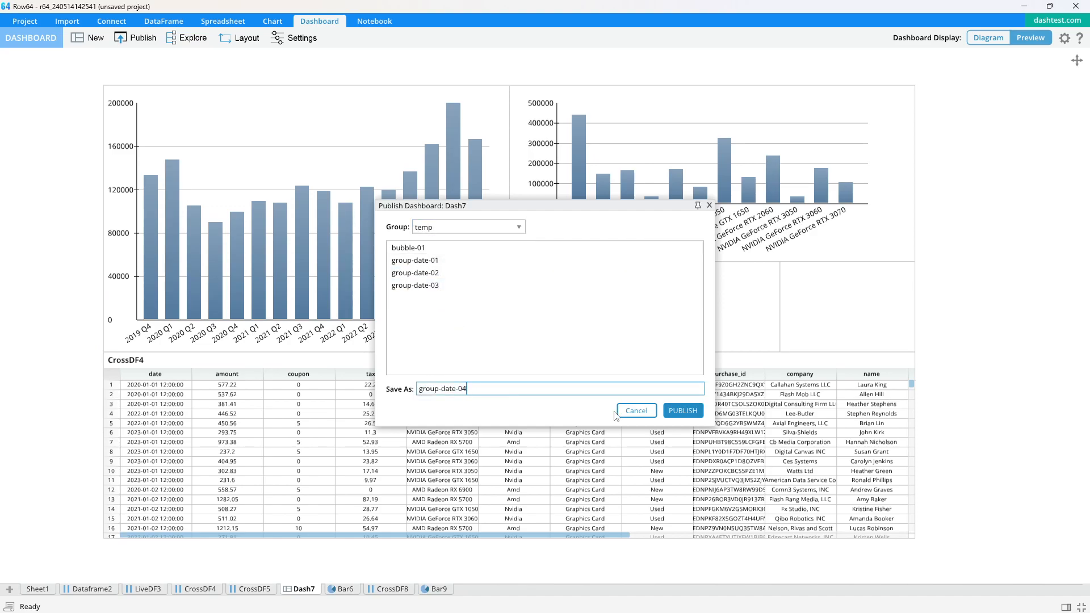
{"action": "left_click", "coordinate": [697, 416]}
- In the published dashboard, toggle the 2023 Q1 and AMD Radeon RX 580 bar filters to check cross-filtering
{"action": "left_click", "coordinate": [445, 266]}
{"action": "left_click", "coordinate": [445, 265]}
{"action": "left_click", "coordinate": [660, 202]}
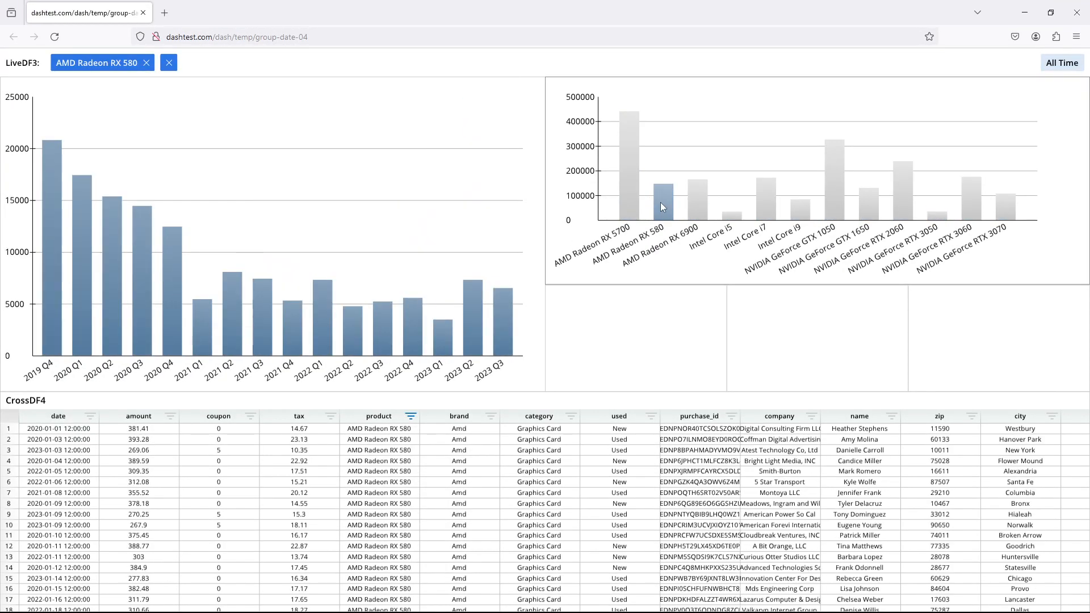
{"action": "left_click", "coordinate": [665, 207]}
- Toggle the NVIDIA GeForce GTX 1050 bar filter on and off repeatedly, watching the quarterly chart and table
{"action": "left_click", "coordinate": [832, 190]}
{"action": "left_click", "coordinate": [832, 189]}
{"action": "left_click", "coordinate": [833, 185]}
{"action": "left_click", "coordinate": [834, 183]}
{"action": "left_click", "coordinate": [839, 181]}
{"action": "left_click", "coordinate": [839, 181]}
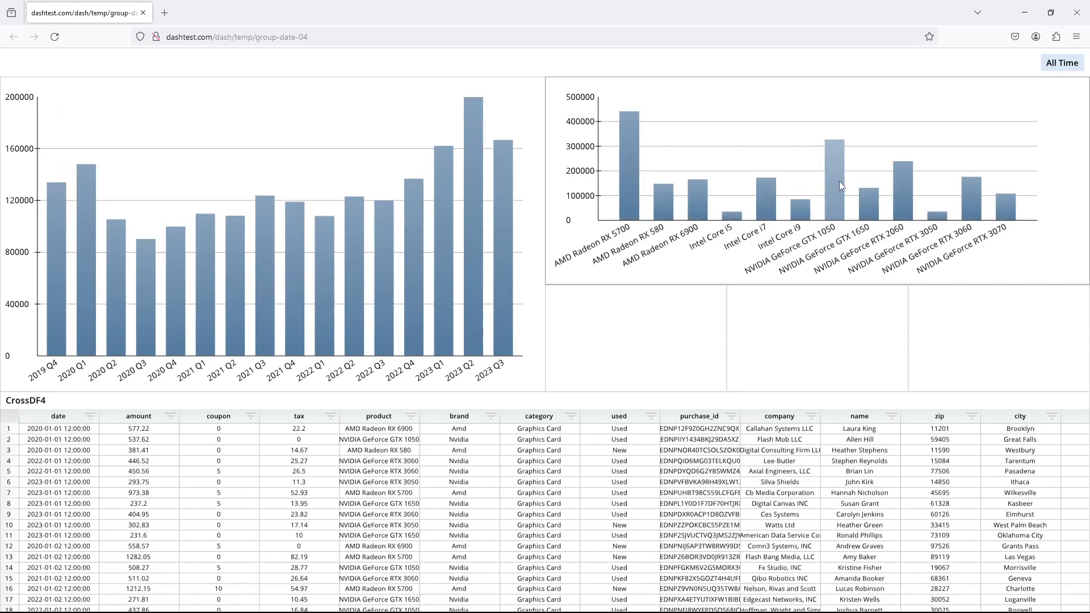
- Test filtering with the 2022 Q4 and 2022 Q1 bars and the AMD Radeon RX 5700 and NVIDIA GeForce GTX 1050 bars
{"action": "left_click", "coordinate": [414, 250]}
{"action": "left_click", "coordinate": [413, 250]}
{"action": "left_click", "coordinate": [323, 263]}
{"action": "left_click", "coordinate": [325, 259]}
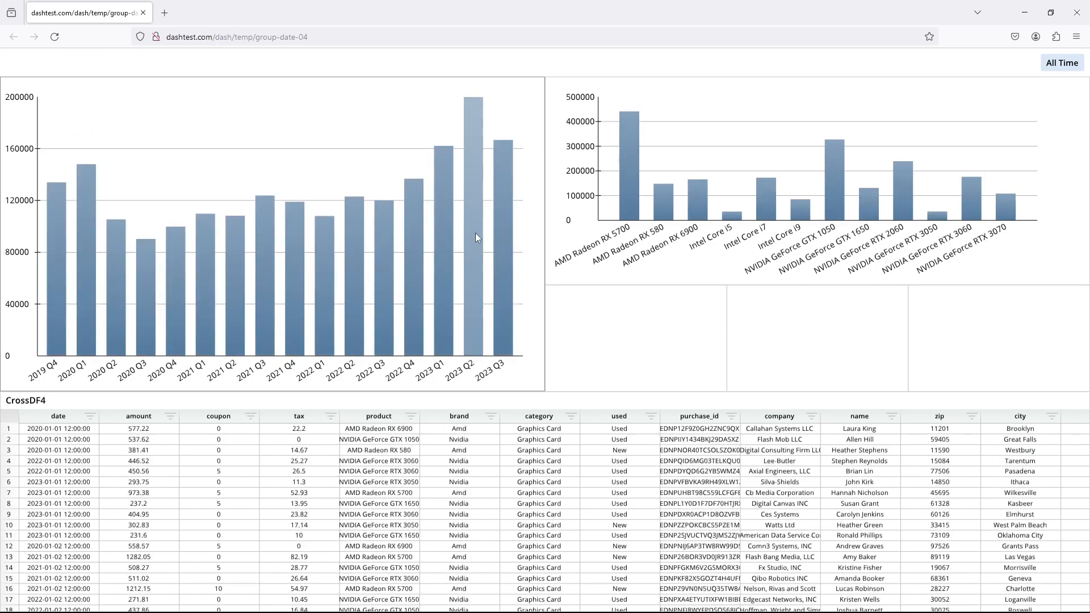
{"action": "left_click", "coordinate": [635, 185]}
{"action": "left_click", "coordinate": [835, 205]}
{"action": "left_click", "coordinate": [834, 202]}
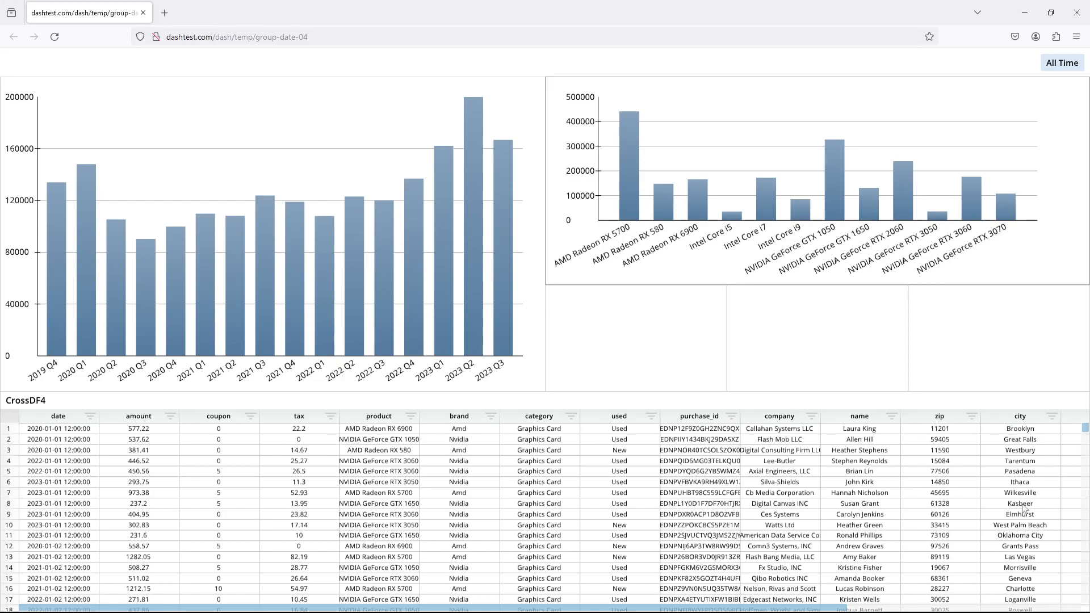
- Test the published dashboard by filtering on brand Amd and on quarter 2022 Q3, clearing each filter
{"action": "left_click", "coordinate": [492, 418]}
{"action": "left_click", "coordinate": [445, 451]}
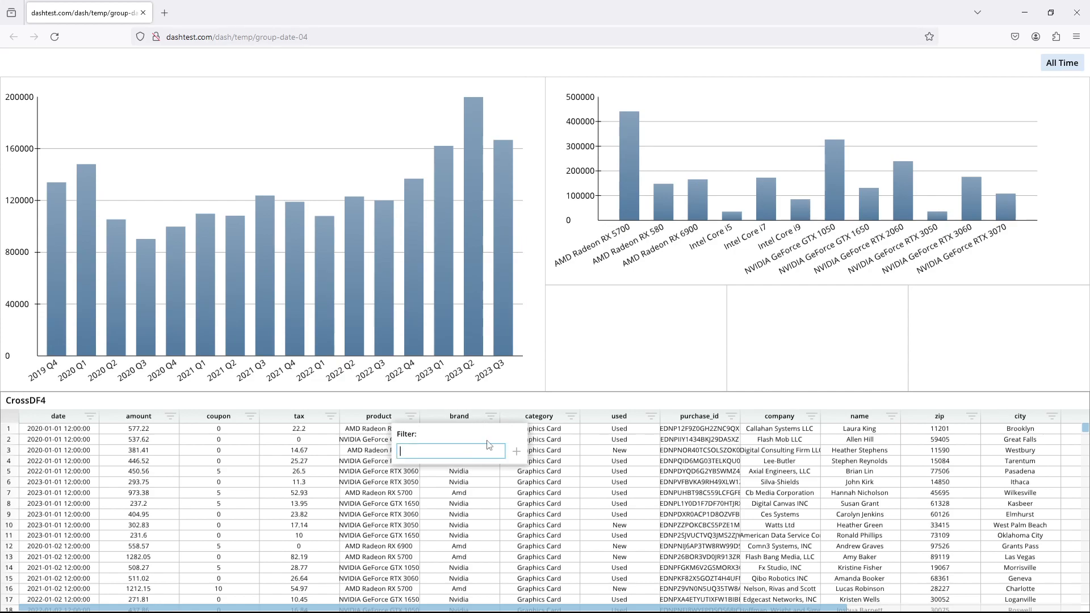
{"action": "key", "text": "Return"}
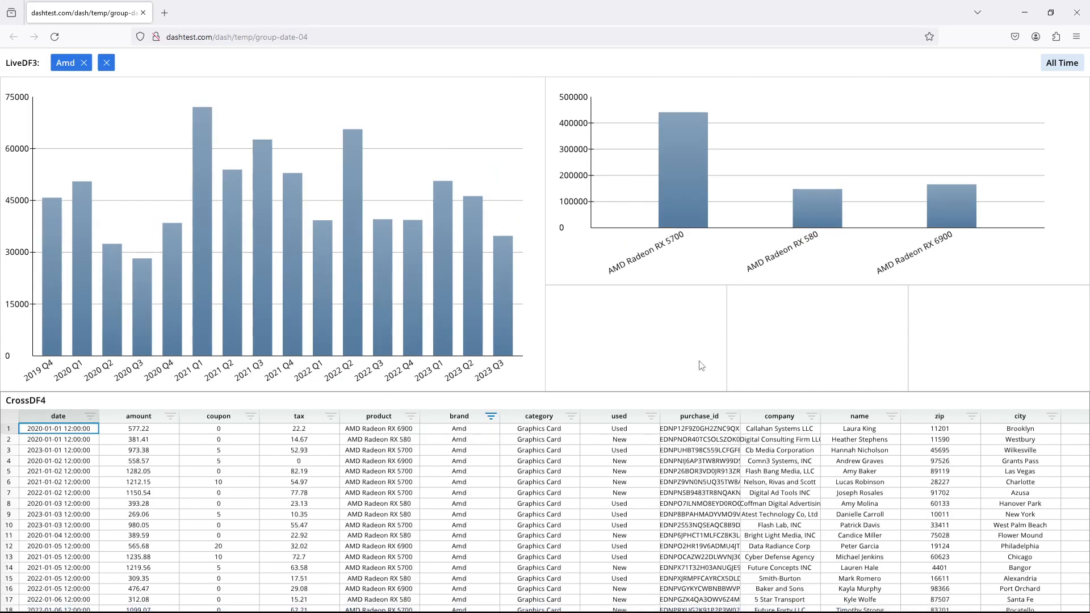
{"action": "left_click", "coordinate": [491, 418]}
{"action": "left_click", "coordinate": [515, 453]}
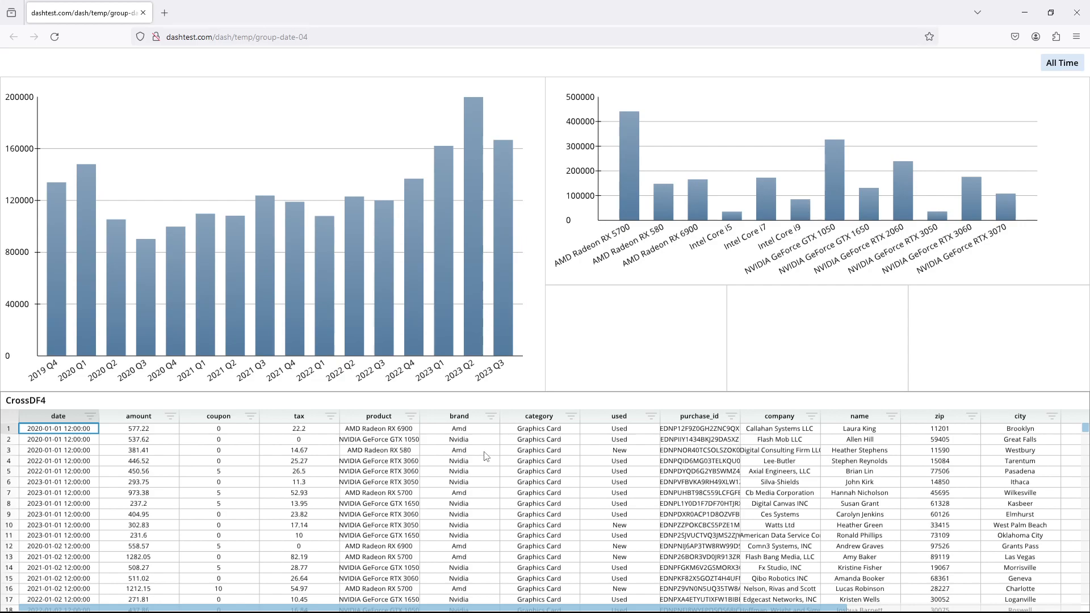
{"action": "left_click", "coordinate": [383, 306]}
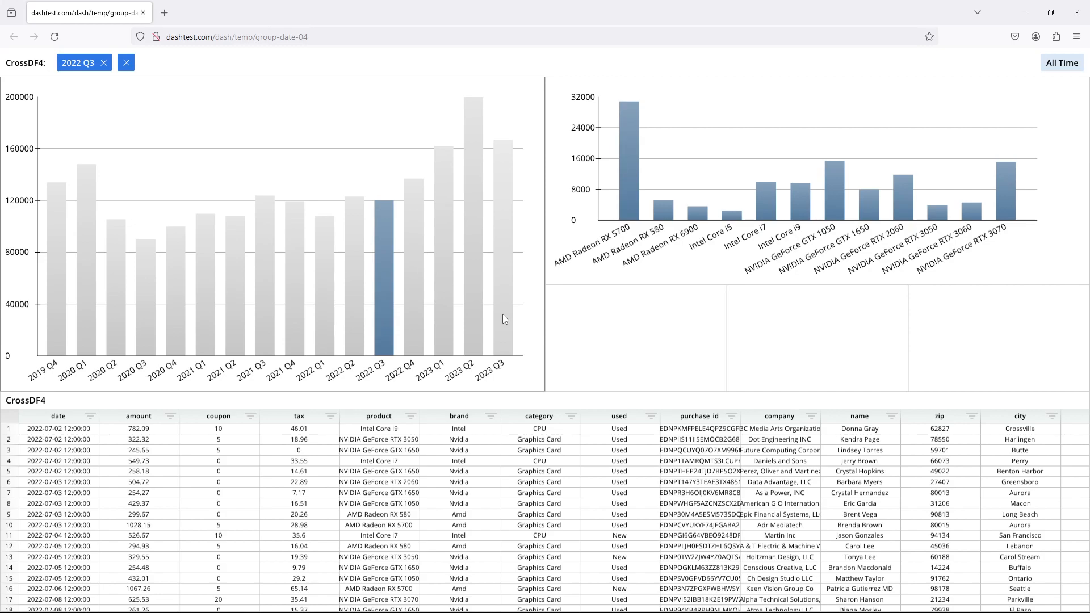
{"action": "left_click", "coordinate": [126, 63]}
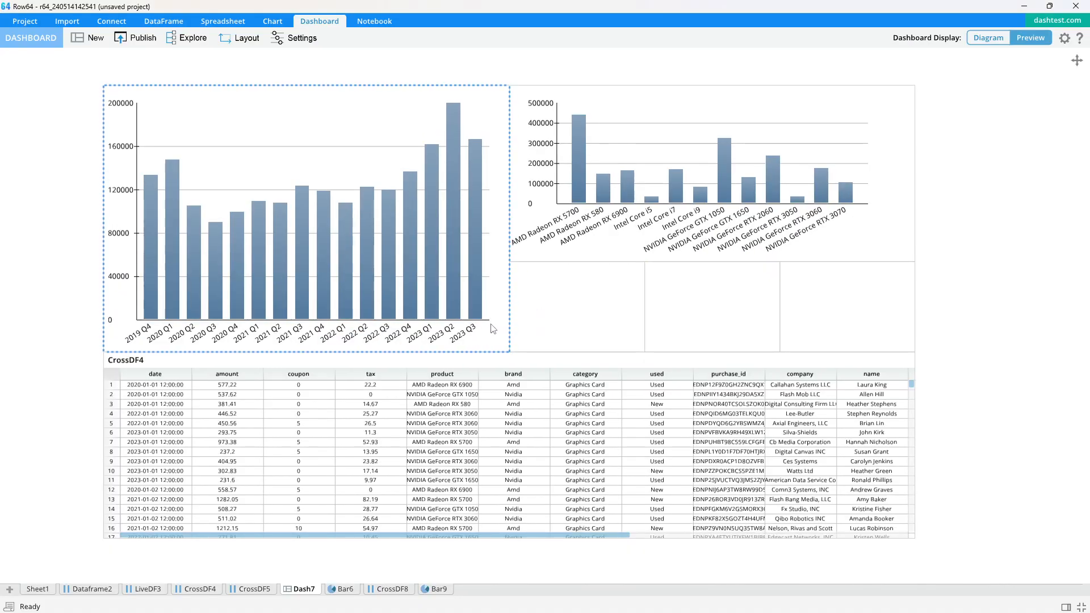
- Back in Row64, label the first empty pane under the product chart "Total Sales:"
{"action": "left_click", "coordinate": [553, 309]}
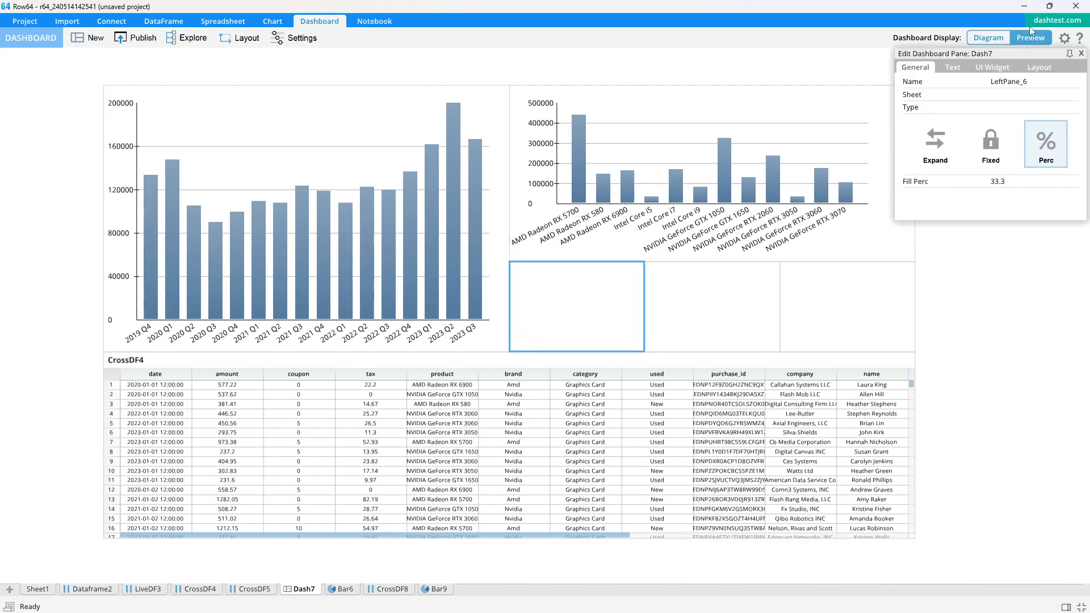
{"action": "left_click", "coordinate": [954, 69]}
{"action": "type", "text": "Total Sales:"}
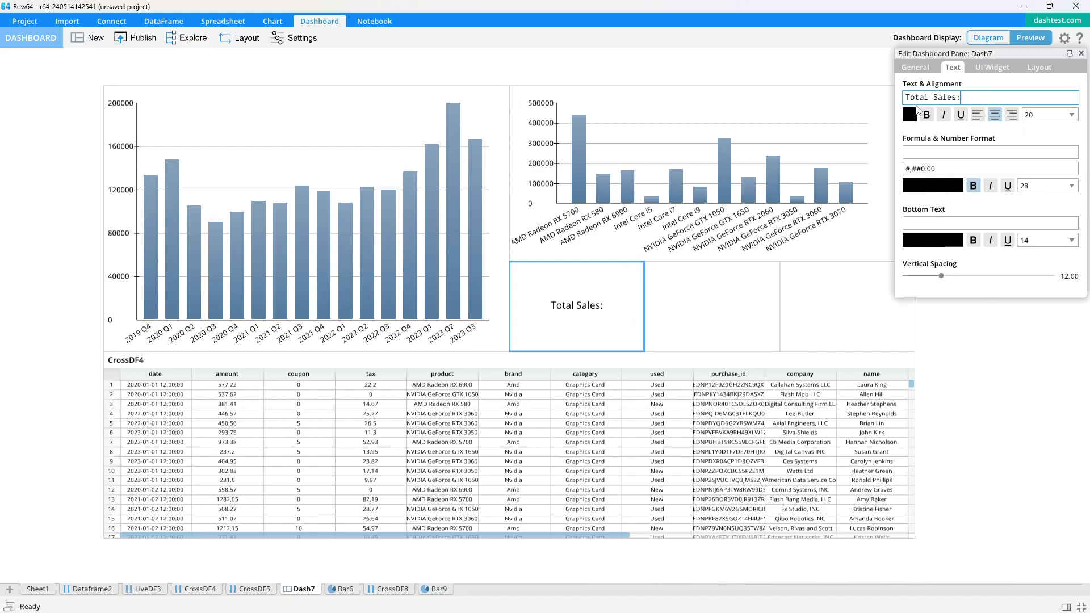
- Set the Total Sales pane's formula to =SUM(CrossDF4!B:B), referencing CrossDF4's amount column
{"action": "left_click", "coordinate": [957, 153]}
{"action": "type", "text": "=SUM("}
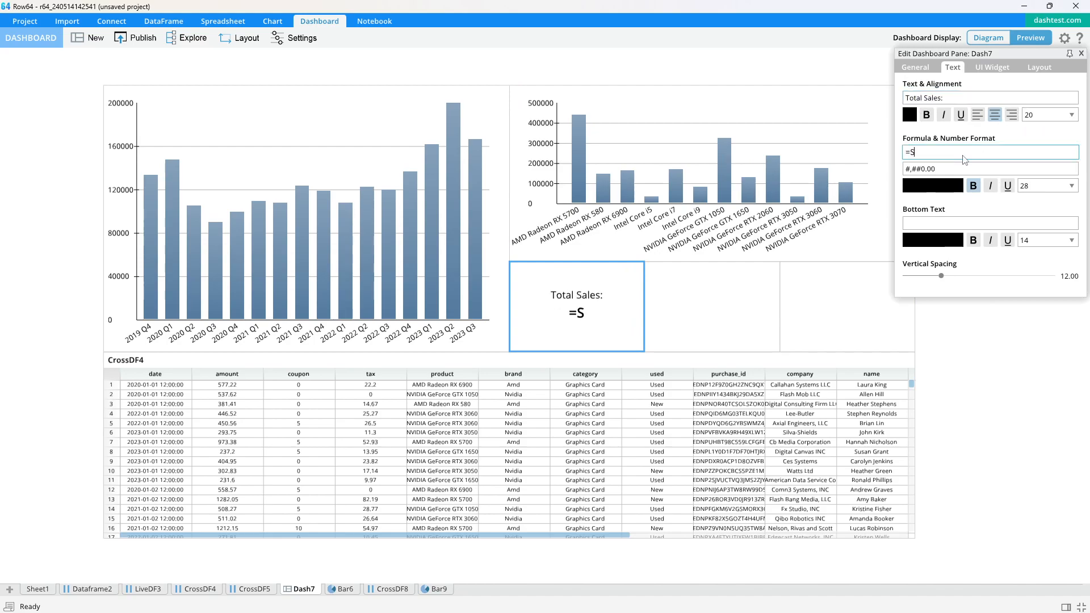
{"action": "mouse_move", "coordinate": [55, 611]}
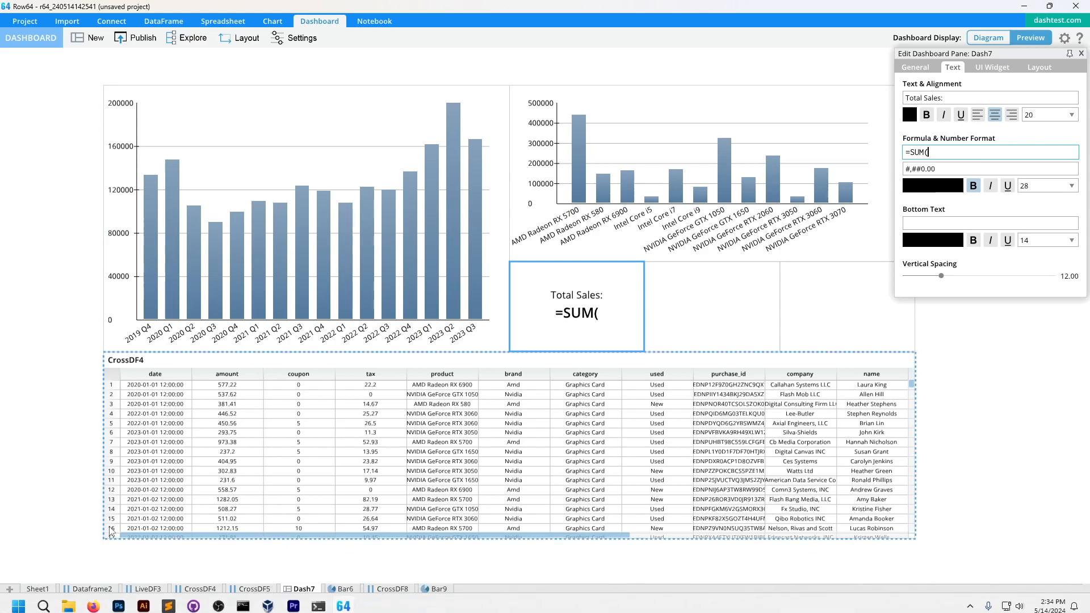
{"action": "left_click", "coordinate": [202, 590]}
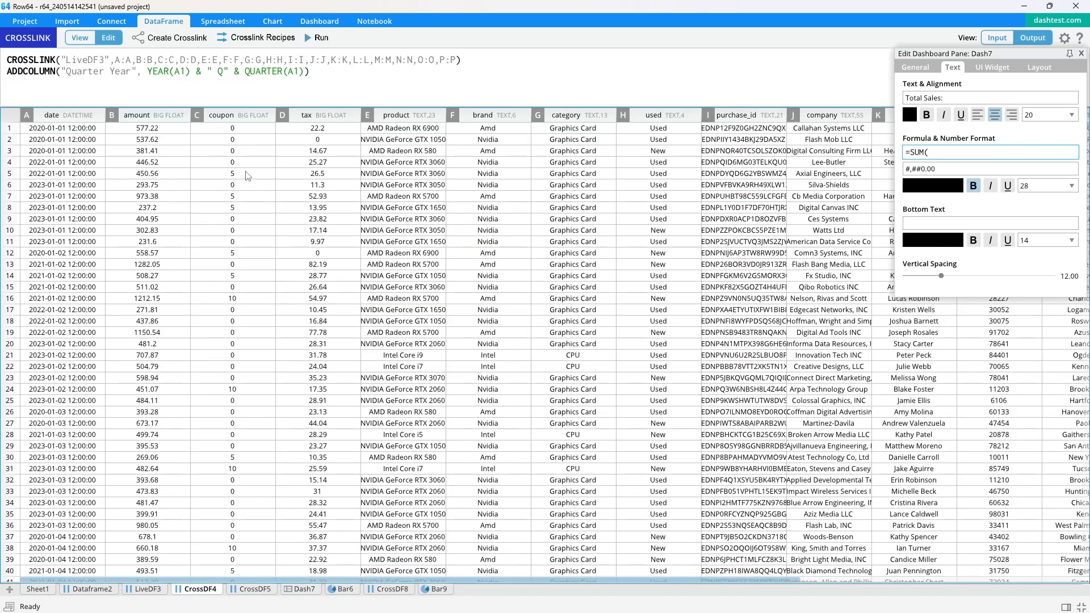
{"action": "left_click", "coordinate": [160, 120]}
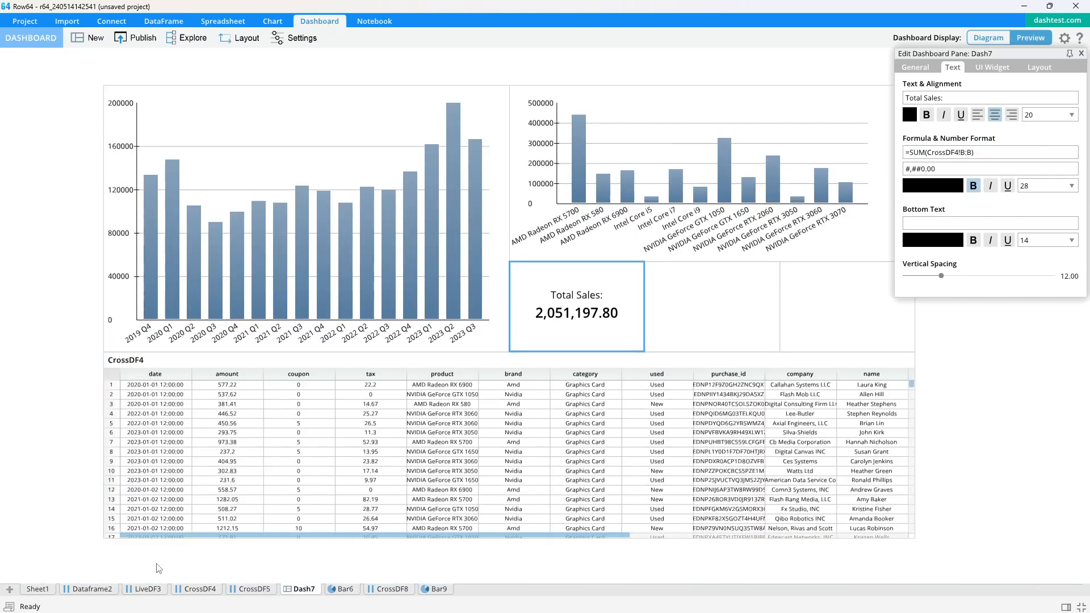
{"action": "key", "text": "Return"}
- Label the middle pane under the product chart "Average Sales:"
{"action": "left_click", "coordinate": [693, 312]}
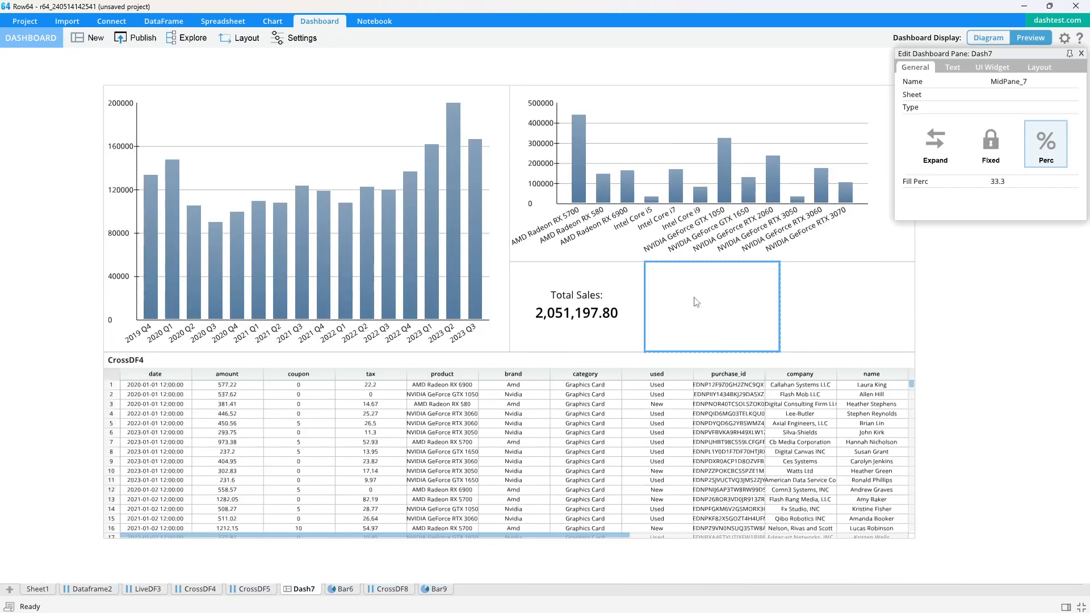
{"action": "left_click", "coordinate": [956, 70]}
{"action": "left_click", "coordinate": [955, 99]}
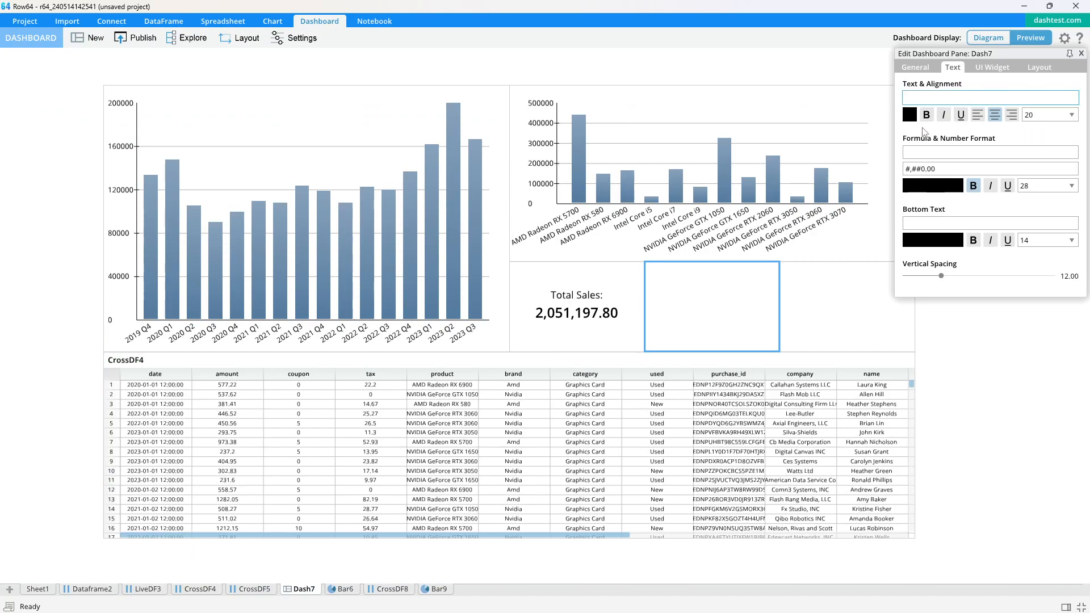
{"action": "type", "text": "Average Sales:"}
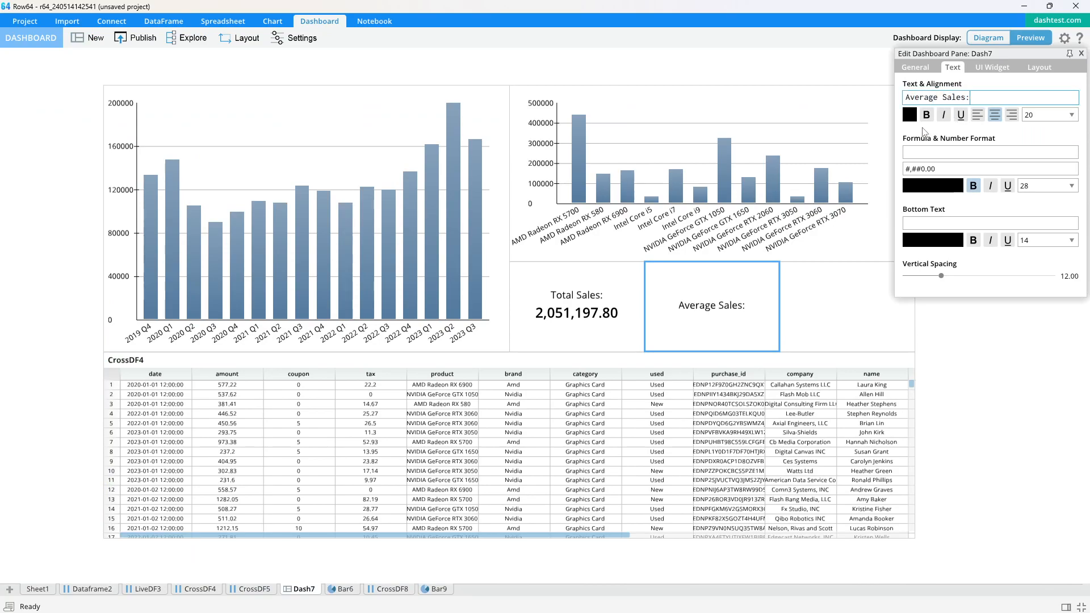
- Set the Average Sales pane's formula to =AVERAGE(CrossDF4!B:B), referencing CrossDF4's amount column
{"action": "left_click", "coordinate": [934, 152]}
{"action": "type", "text": "=AVERAGE"}
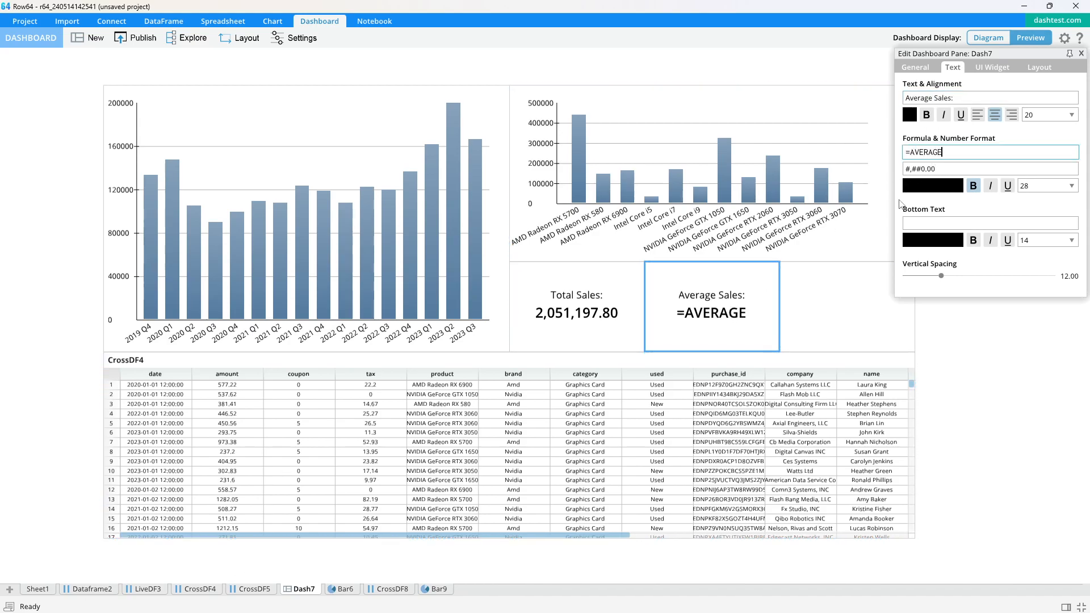
{"action": "type", "text": "("}
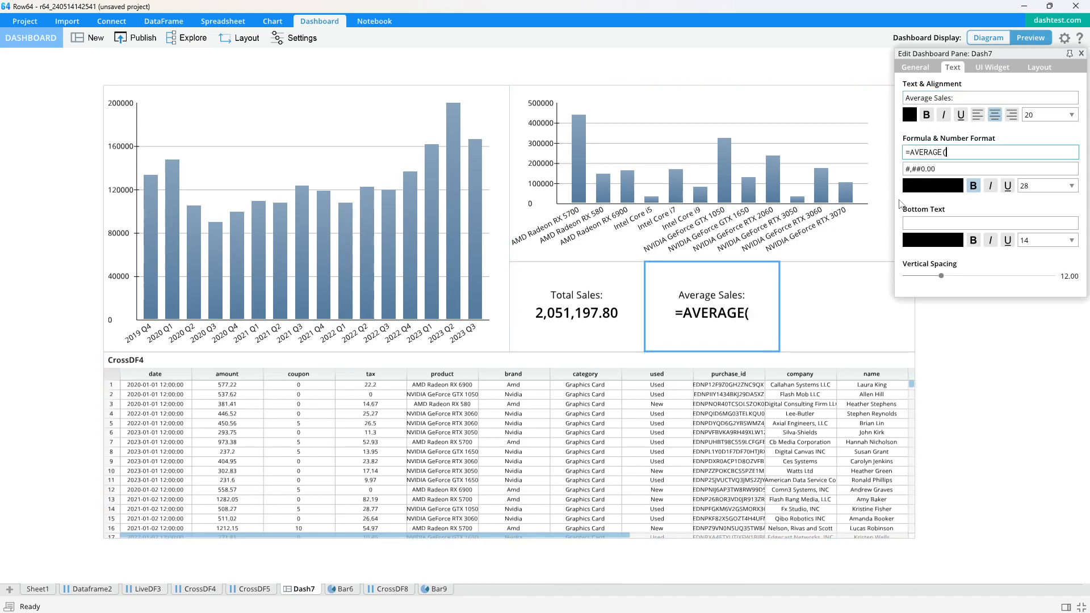
{"action": "left_click", "coordinate": [201, 594]}
{"action": "left_click", "coordinate": [146, 114]}
{"action": "key", "text": "Return"}
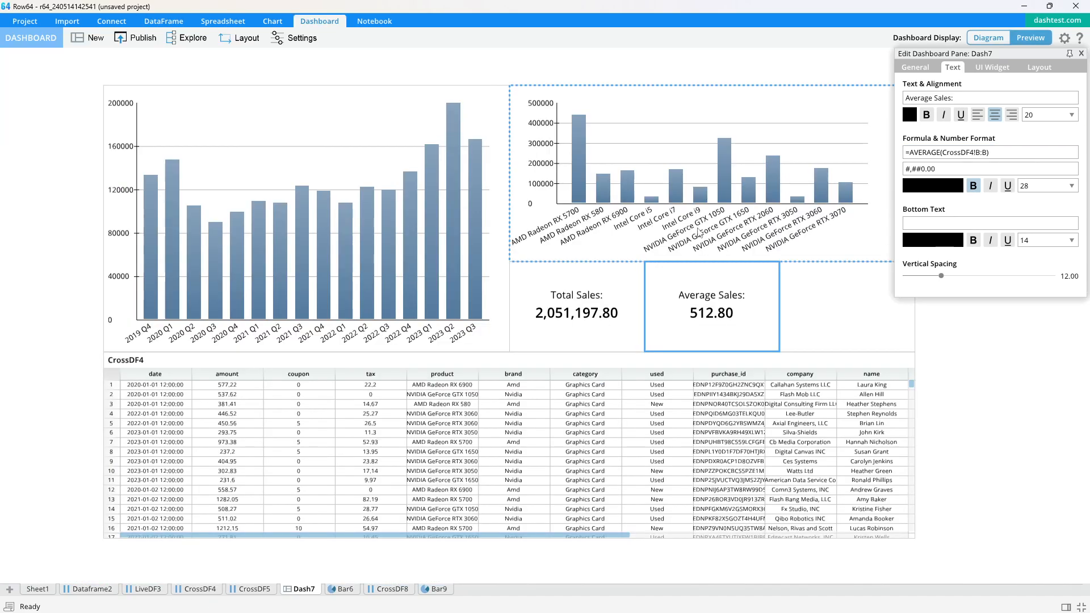
- Label the remaining empty pane under the product chart "Coupon Average"
{"action": "left_click", "coordinate": [834, 326]}
{"action": "left_click", "coordinate": [954, 68]}
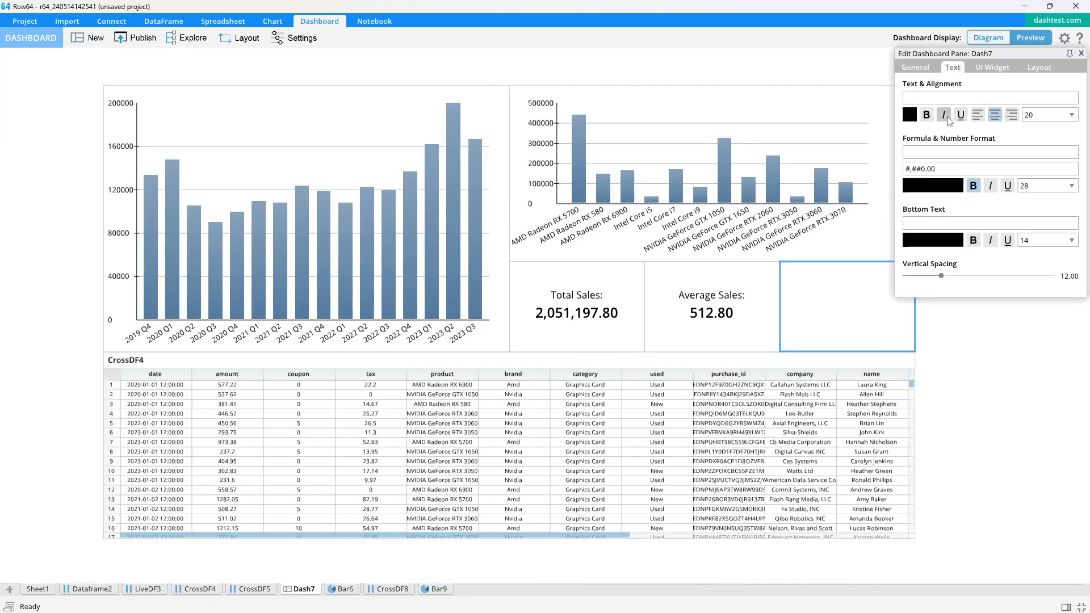
{"action": "left_click", "coordinate": [946, 100]}
{"action": "type", "text": "Coupo"}
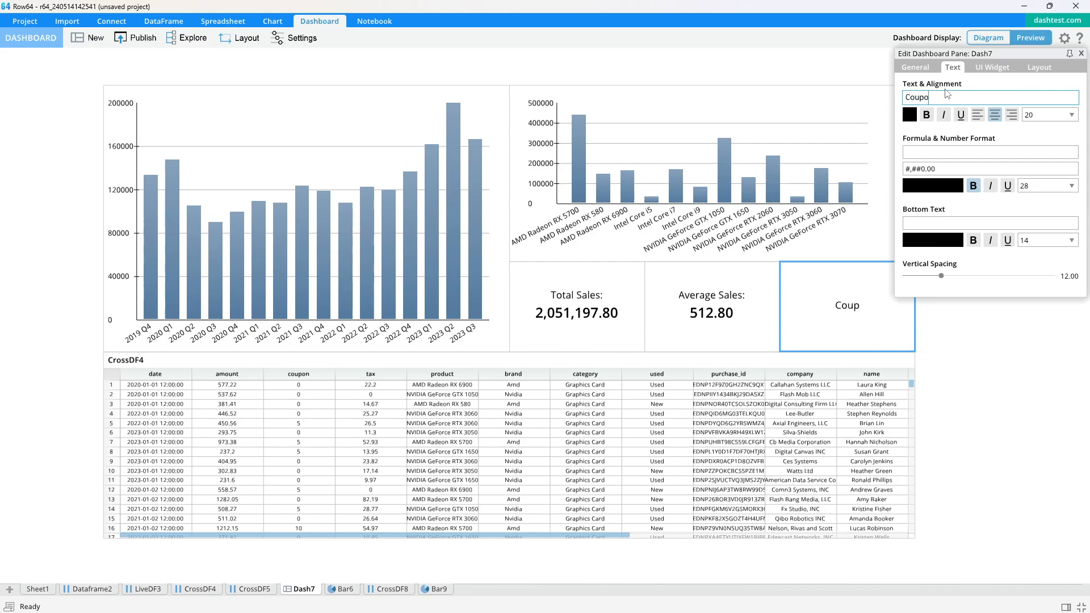
{"action": "type", "text": "n Average"}
- Set the Coupon Average pane's formula to =AVERAGE(CrossDF4!C:C), referencing CrossDF4's coupon column
{"action": "left_click", "coordinate": [937, 153]}
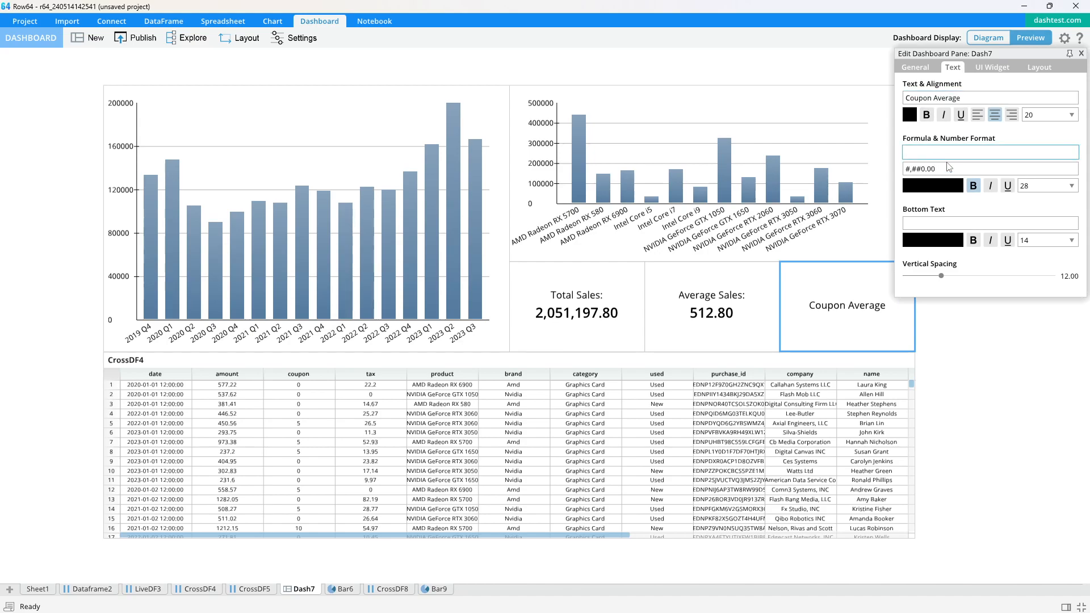
{"action": "type", "text": "=AVERAGE("}
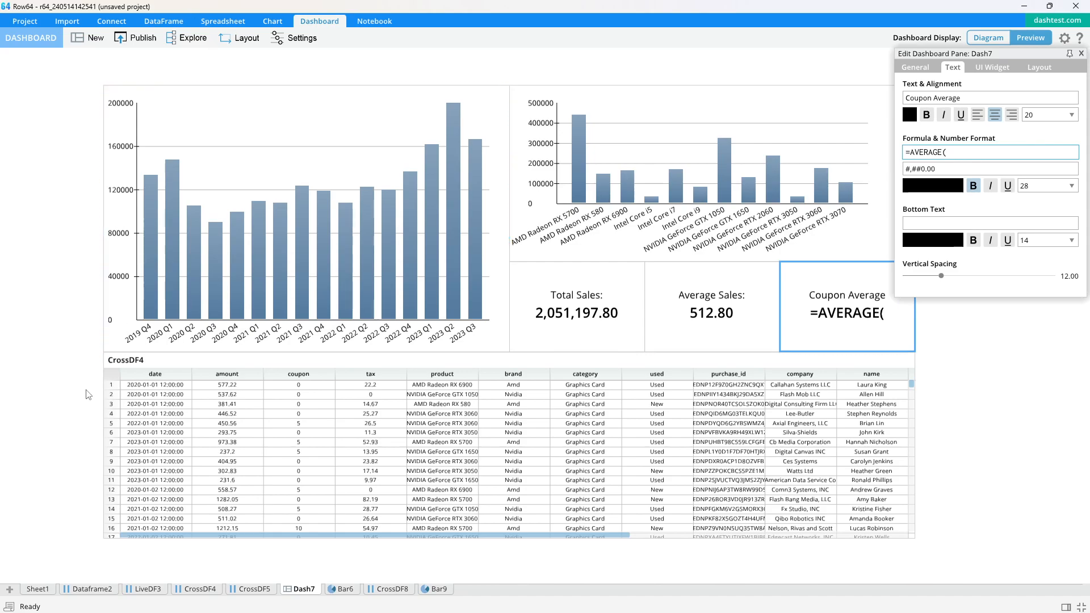
{"action": "left_click", "coordinate": [201, 588]}
{"action": "left_click", "coordinate": [155, 114]}
{"action": "left_click", "coordinate": [272, 115]}
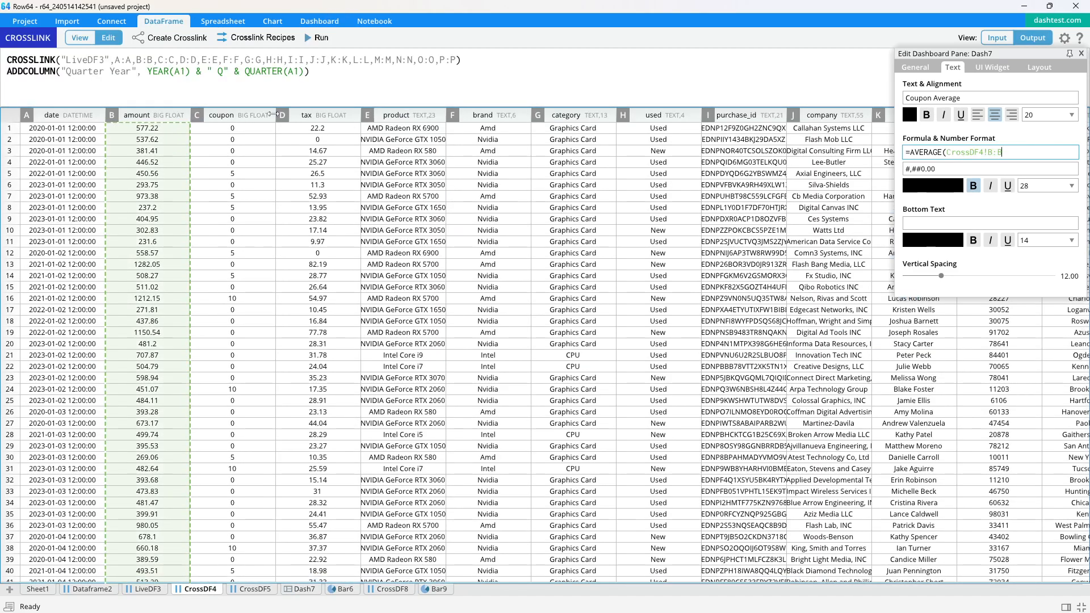
{"action": "key", "text": "Return"}
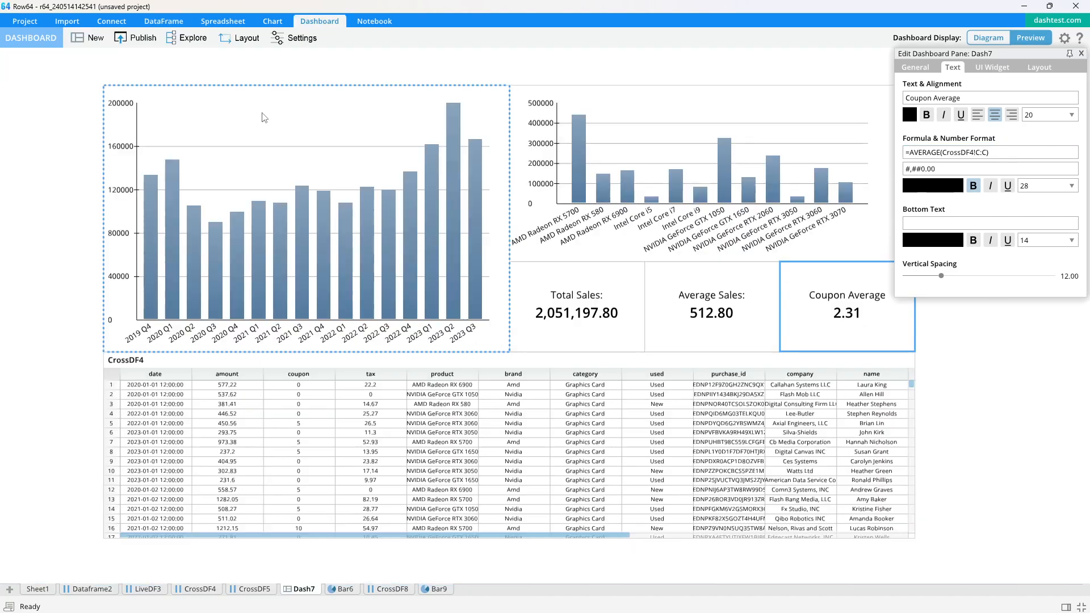
- Close the pane editor and publish the dashboard to the temp group as group-date-04, overwriting the existing one
{"action": "left_click", "coordinate": [1081, 54]}
{"action": "left_click", "coordinate": [141, 38]}
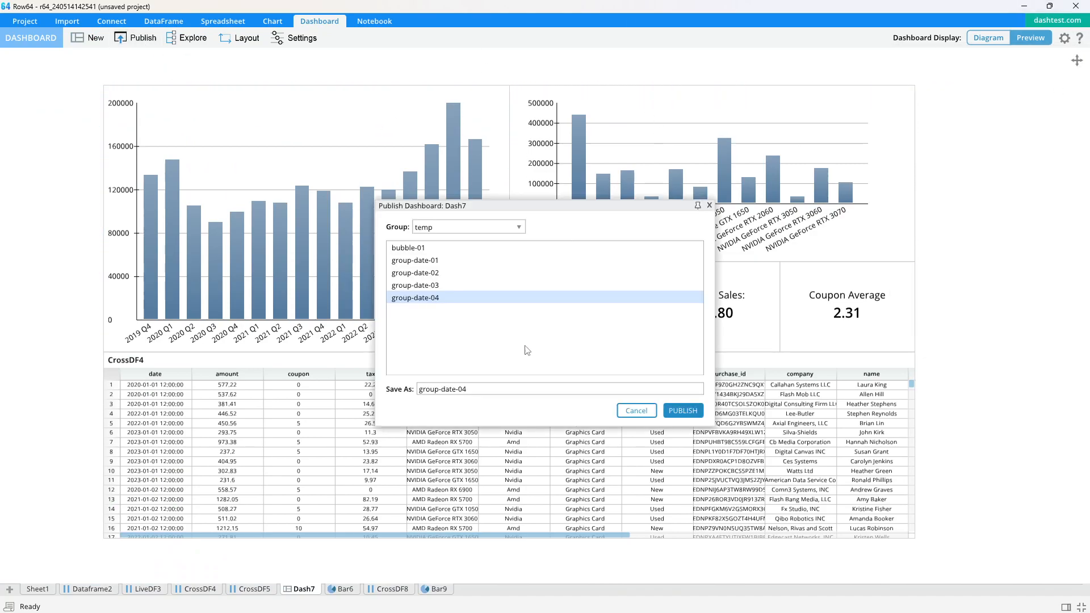
{"action": "left_click", "coordinate": [675, 409]}
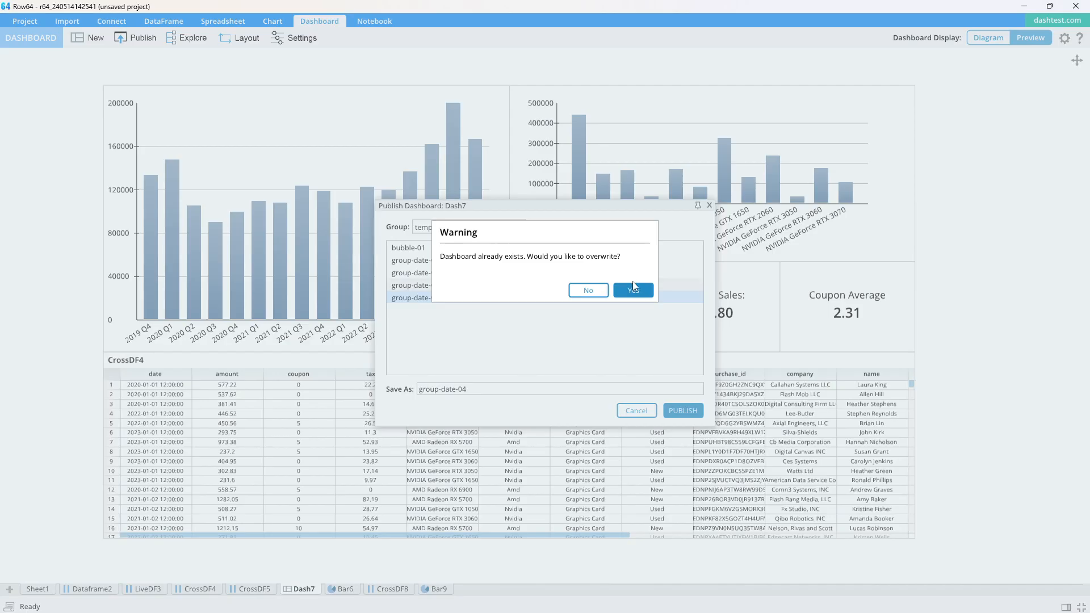
{"action": "left_click", "coordinate": [633, 286]}
- Switch to the browser and open the published group-date-04 dashboard
{"action": "left_click", "coordinate": [698, 193]}
{"action": "left_click", "coordinate": [697, 203]}
{"action": "left_click", "coordinate": [697, 204]}
{"action": "left_click", "coordinate": [444, 277]}
{"action": "left_click", "coordinate": [444, 278]}
{"action": "left_click", "coordinate": [664, 207]}
{"action": "left_click", "coordinate": [666, 207]}
- Choose the Custom date range on the published dashboard and examine its start and end date fields
{"action": "left_click", "coordinate": [1062, 63]}
{"action": "left_click", "coordinate": [980, 100]}
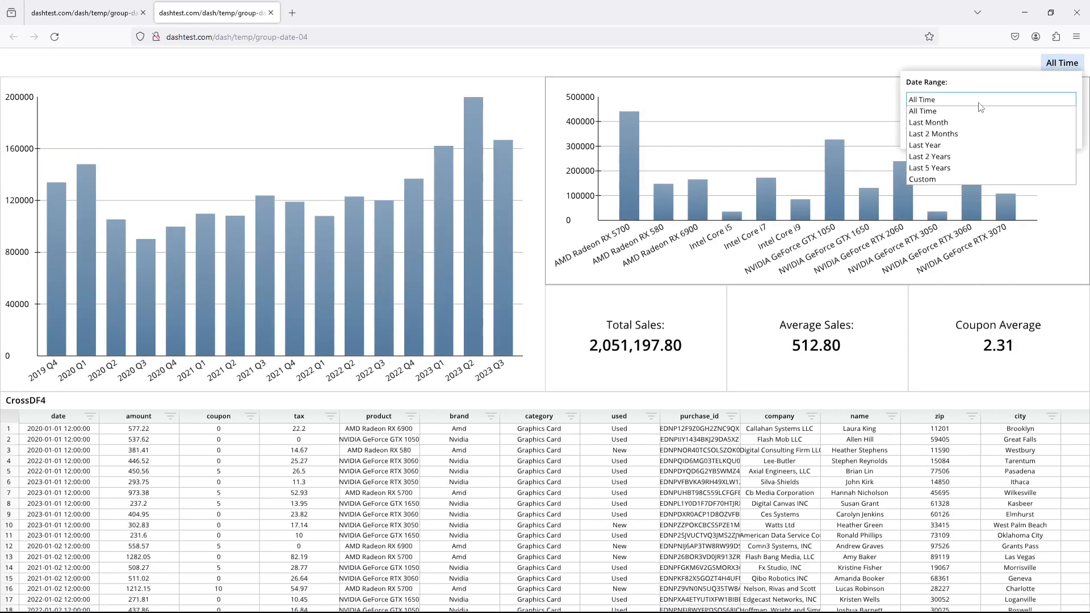
{"action": "left_click", "coordinate": [922, 178]}
{"action": "left_click", "coordinate": [956, 120]}
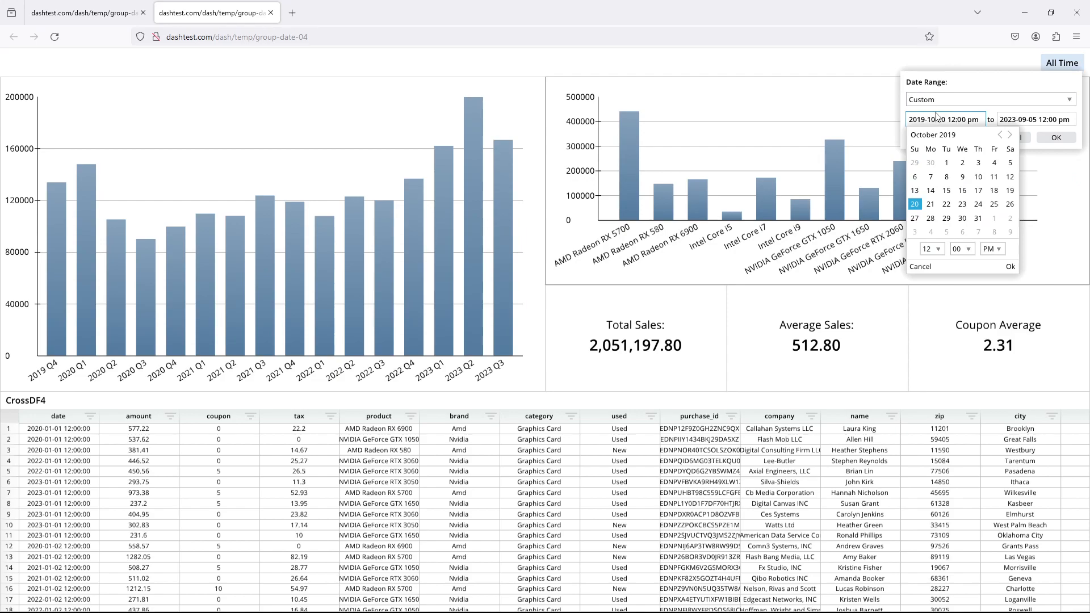
{"action": "left_click", "coordinate": [936, 110]}
{"action": "left_click", "coordinate": [1012, 116]}
{"action": "left_click", "coordinate": [995, 109]}
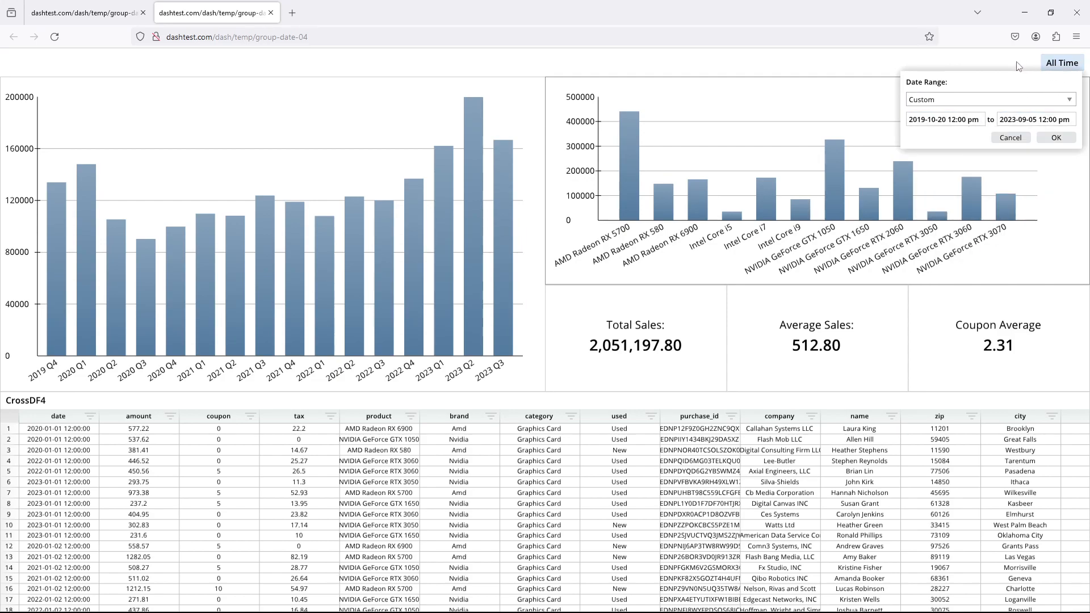